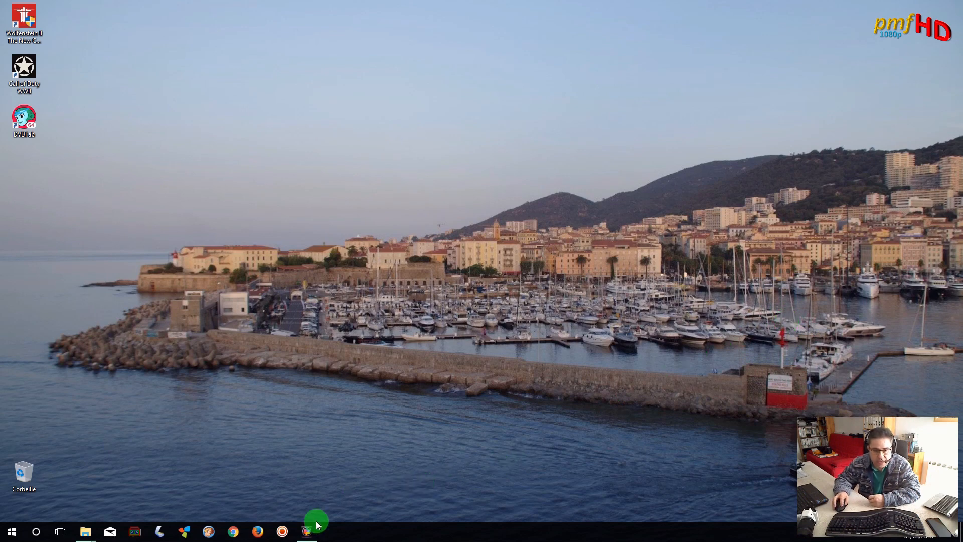
Step: Switch to Pinnacle Studio and display the Vidéos folder from the library's video media
click(311, 535)
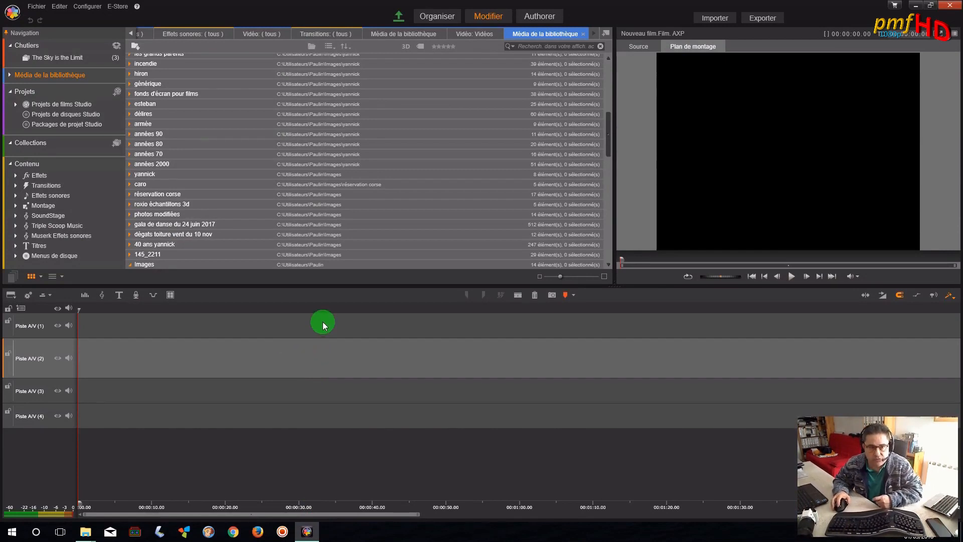
click(9, 75)
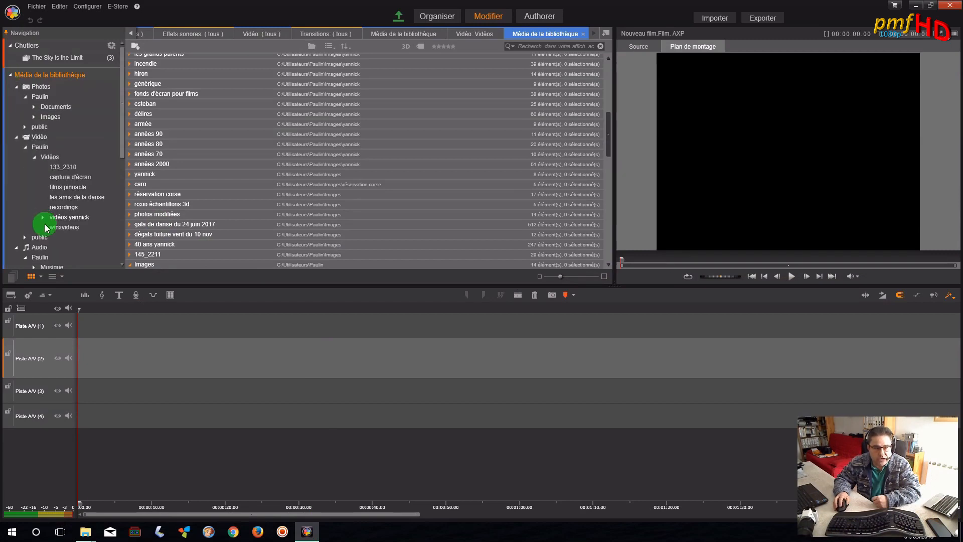
scroll(44, 233, down, 2)
scroll(54, 242, down, 3)
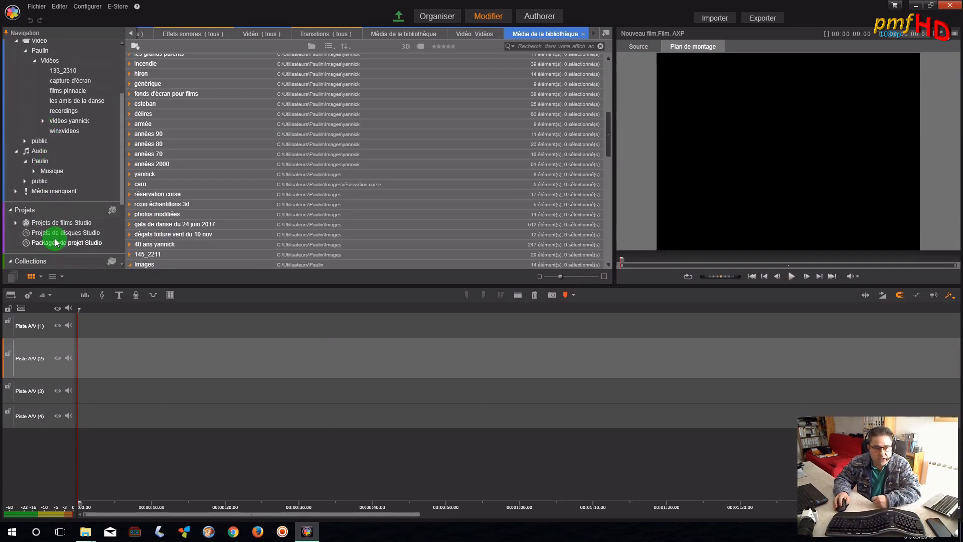
scroll(49, 160, up, 1)
click(55, 87)
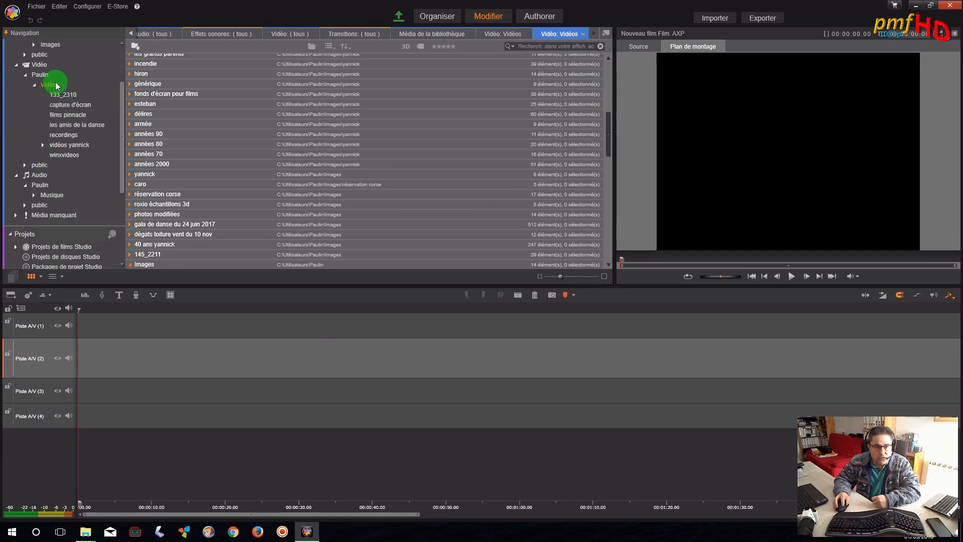
Step: Place Sur fond vert Moi seul.mp4 at the start of track A/V 1, then enlarge the track height and timeline scale
click(285, 91)
drag(285, 92, 194, 328)
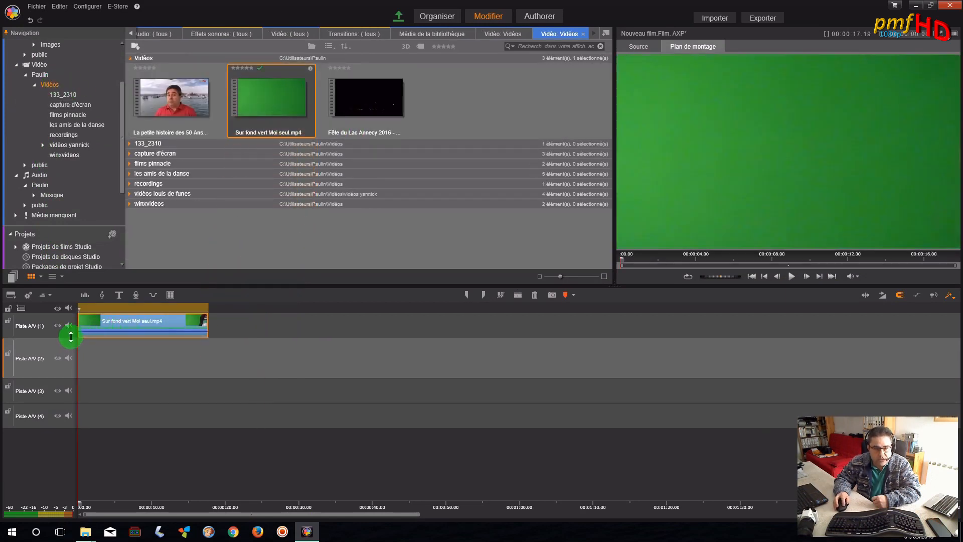
drag(71, 337, 71, 365)
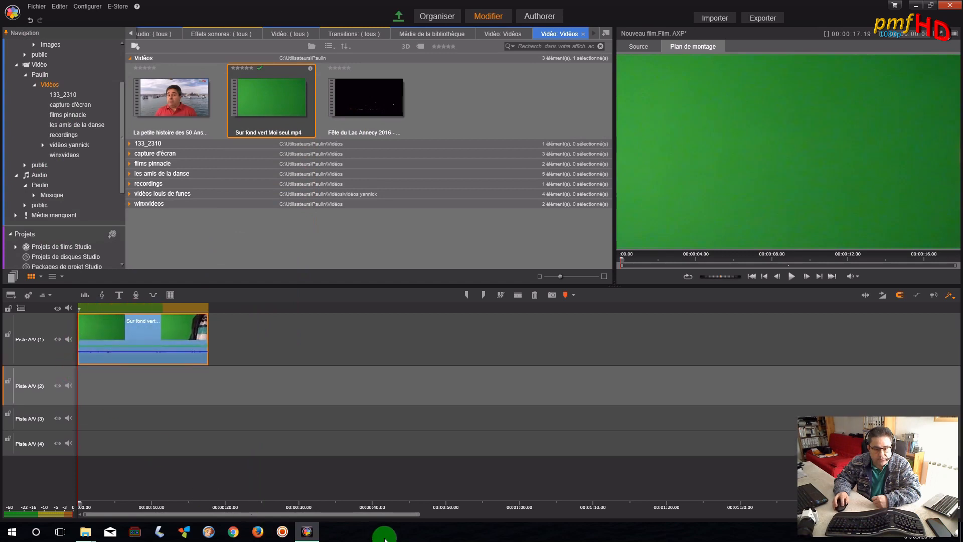
drag(430, 517, 191, 514)
click(387, 397)
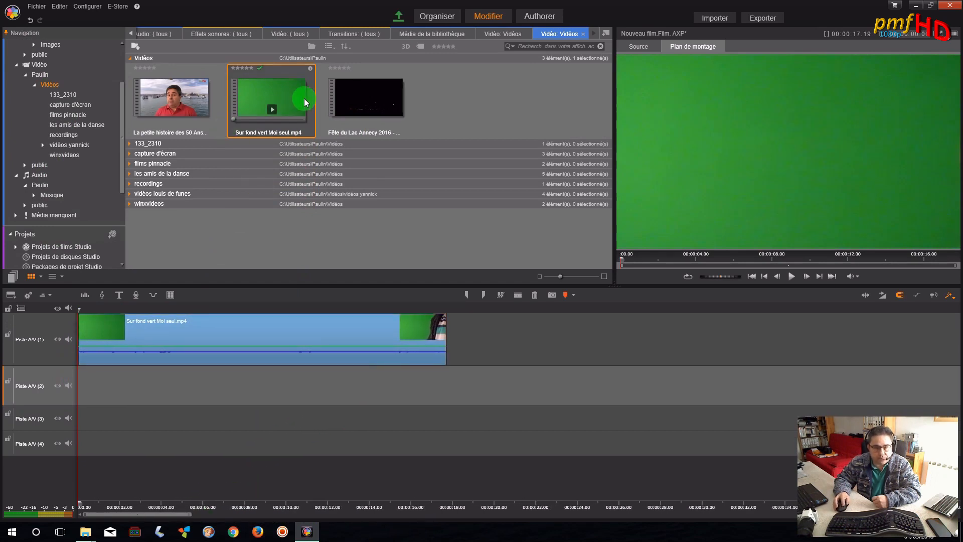
click(543, 121)
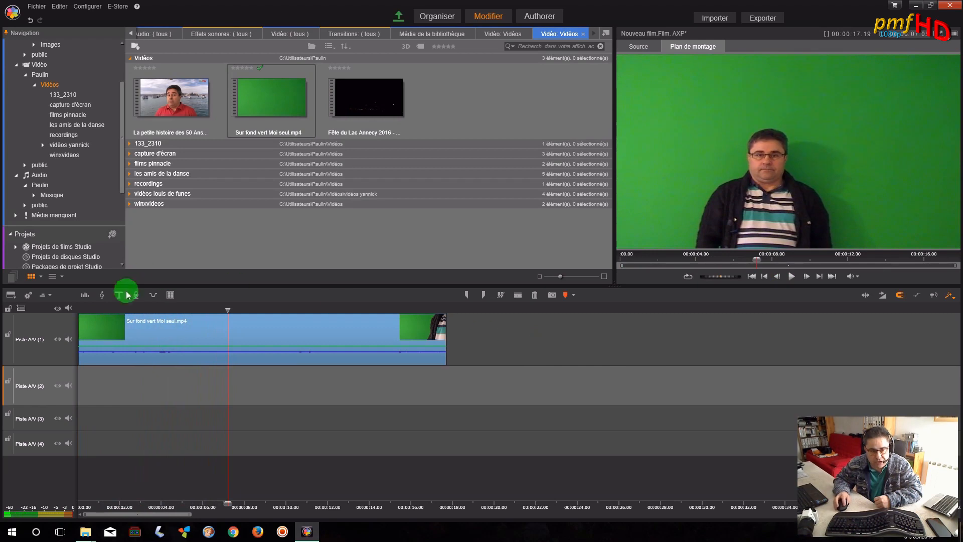
Step: Mute the audio of track A/V 1 and play the clip from about 6 seconds
click(68, 339)
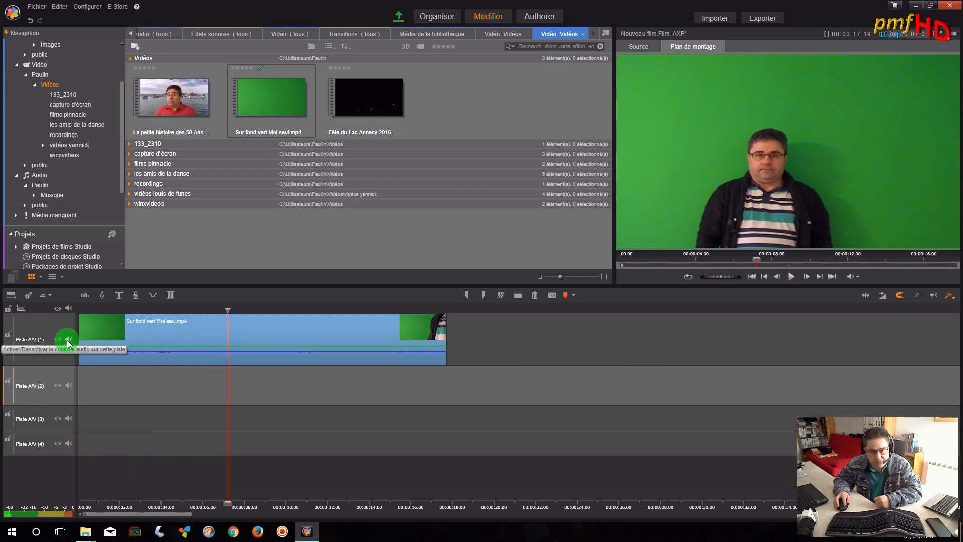
click(777, 276)
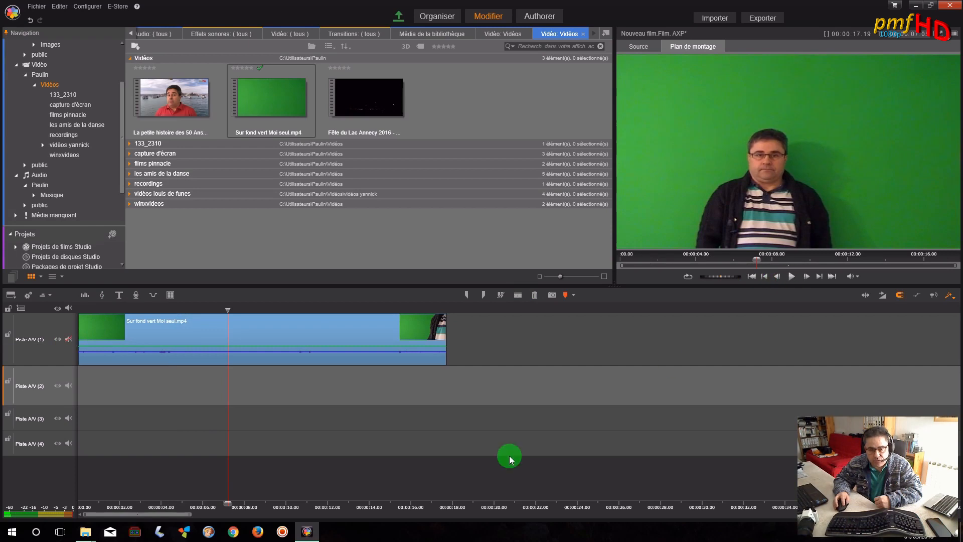
click(229, 503)
drag(228, 503, 196, 503)
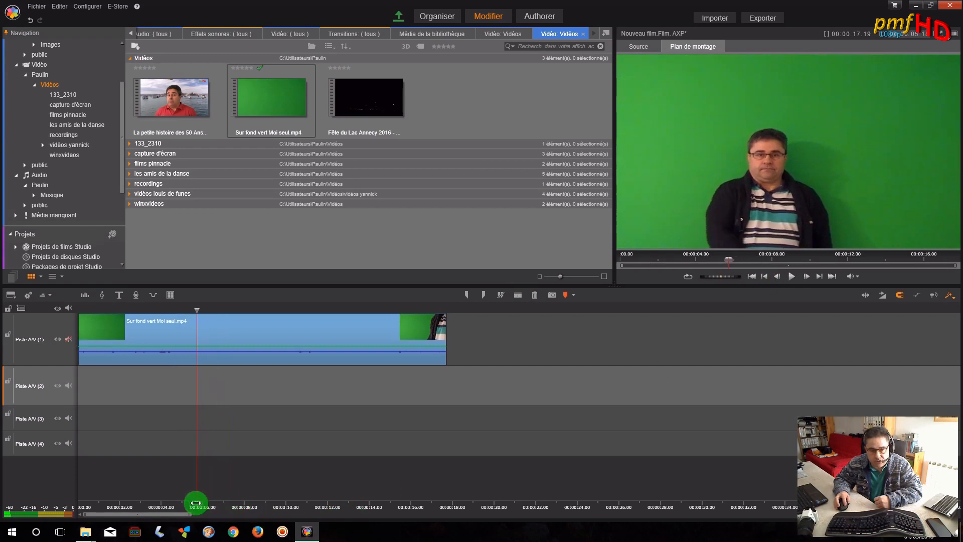
click(792, 277)
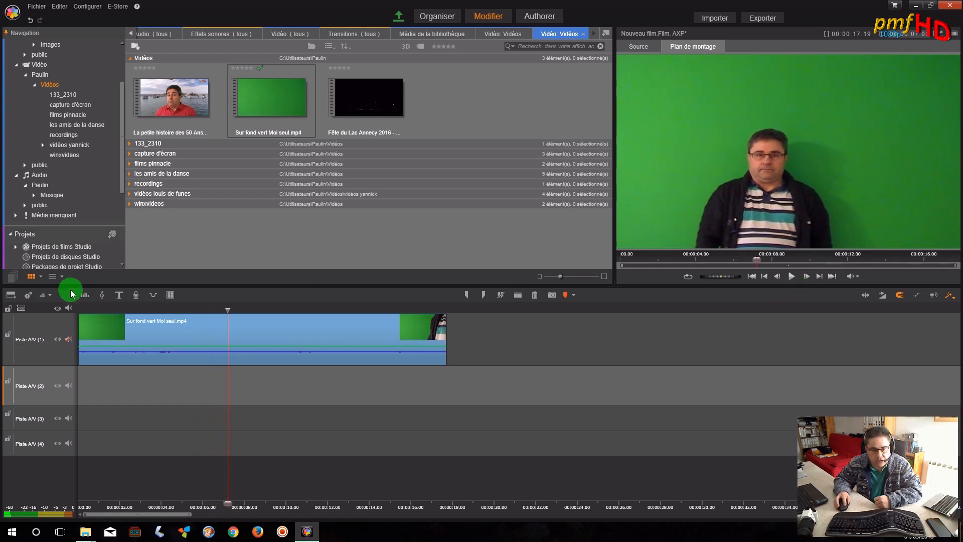
Step: Disable the video of track A/V 1, play the timeline briefly, and enable the track's video again
click(58, 340)
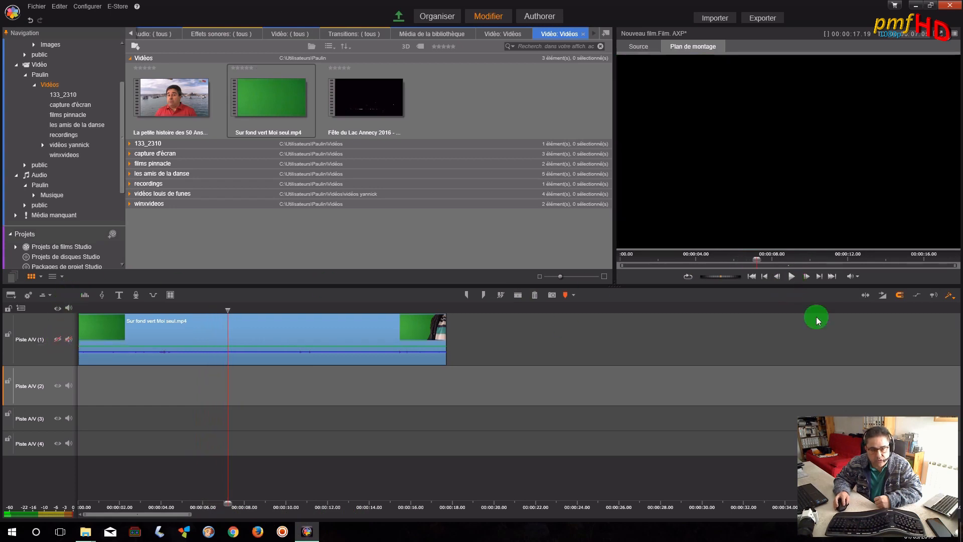
click(790, 279)
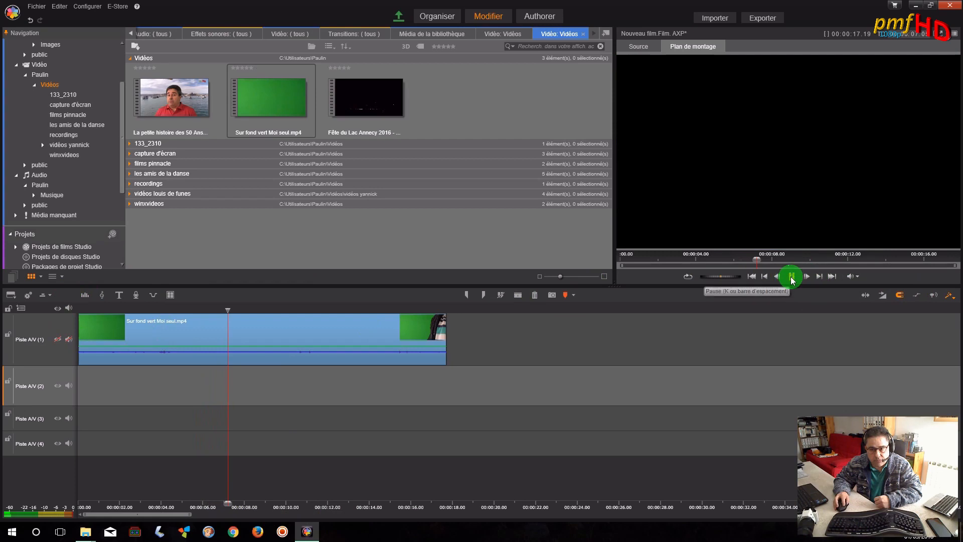
click(308, 341)
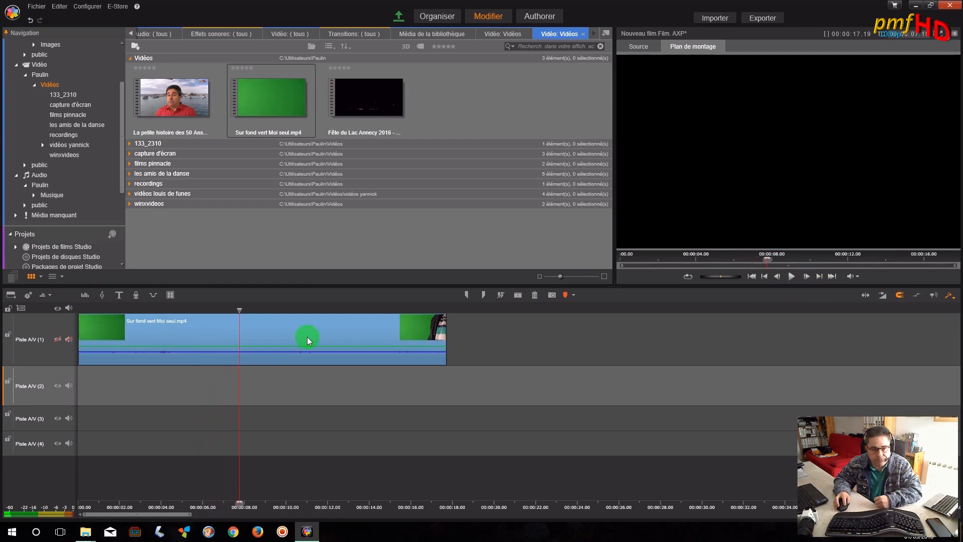
click(59, 341)
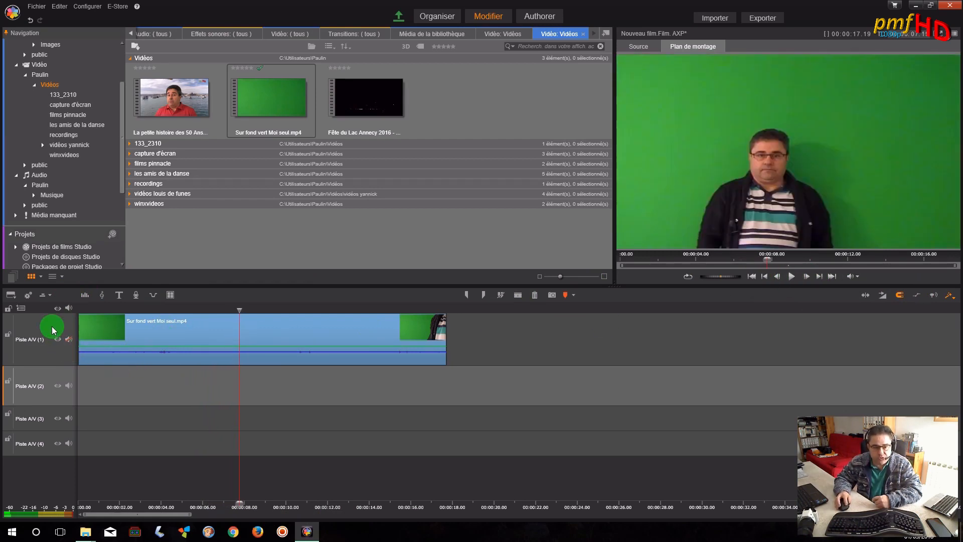
Step: Detach the audio from the green-screen clip, move it past the video's end, and delete it
click(221, 329)
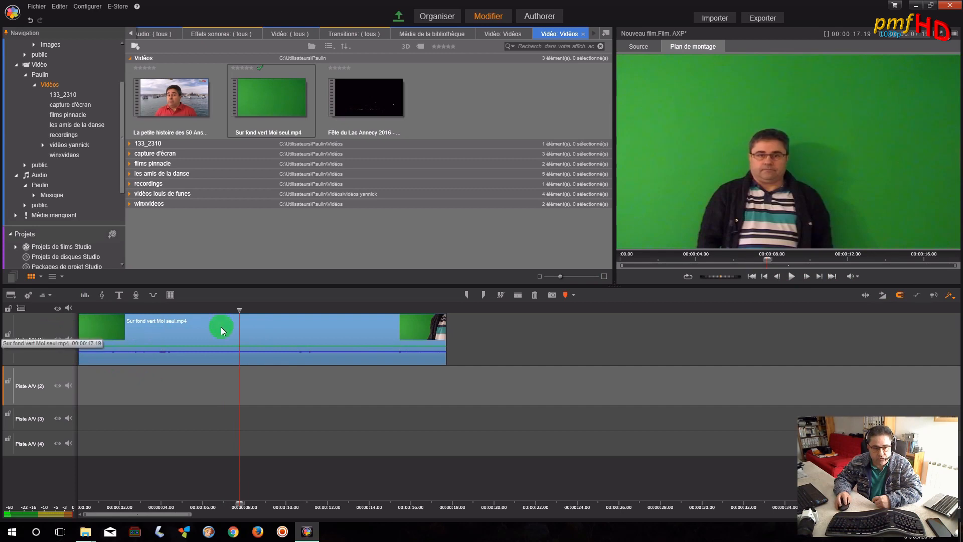
right_click(221, 328)
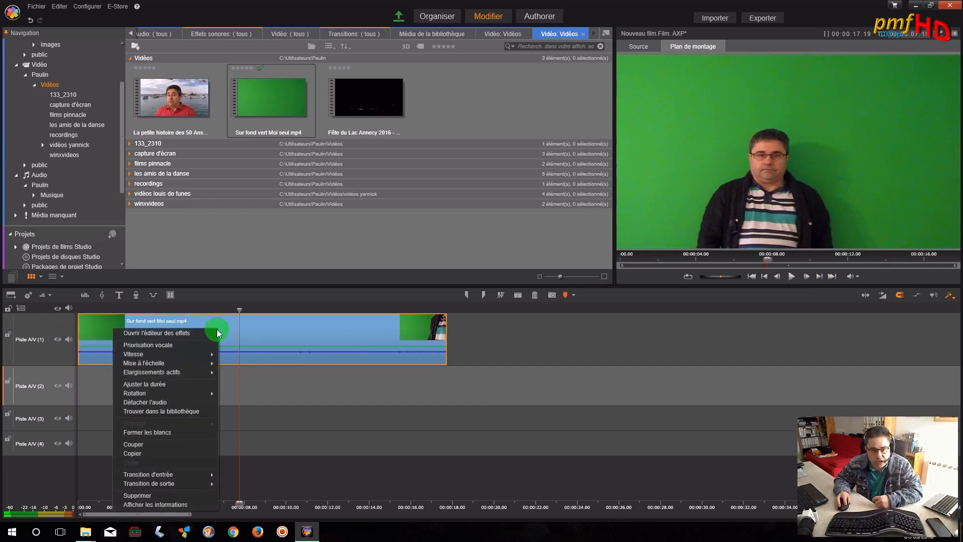
click(162, 402)
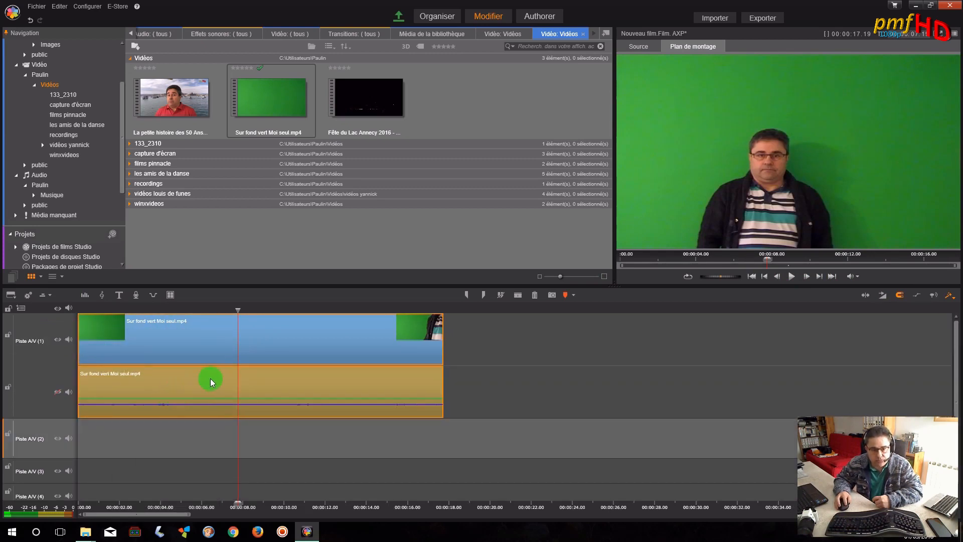
drag(213, 378, 630, 377)
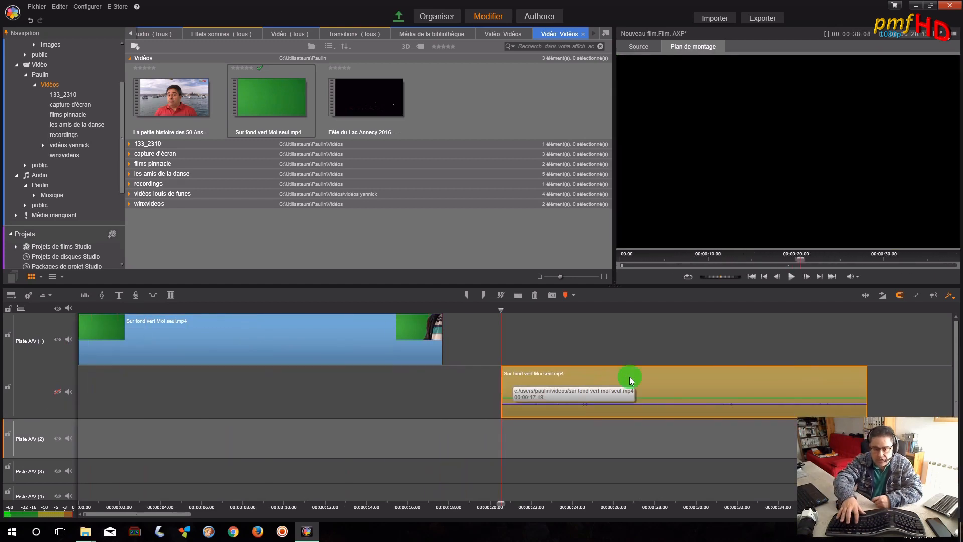
key(Delete)
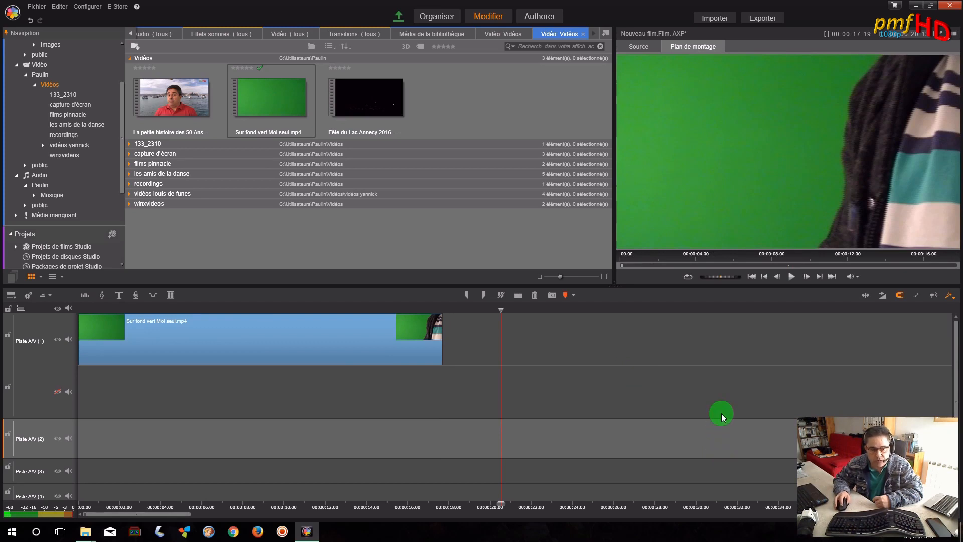
Step: Undo the deletion, move and detachment of the green-screen clip's audio
click(36, 25)
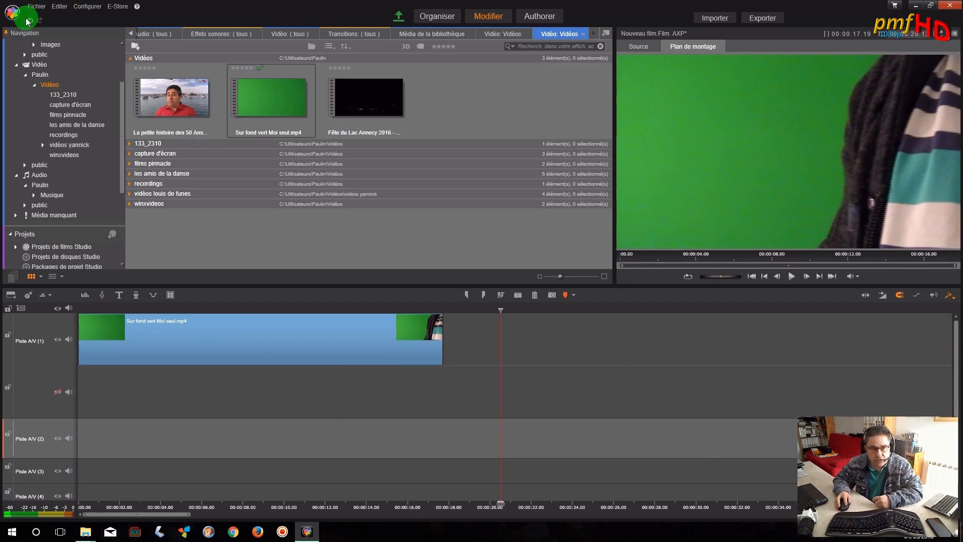
click(29, 21)
click(29, 21)
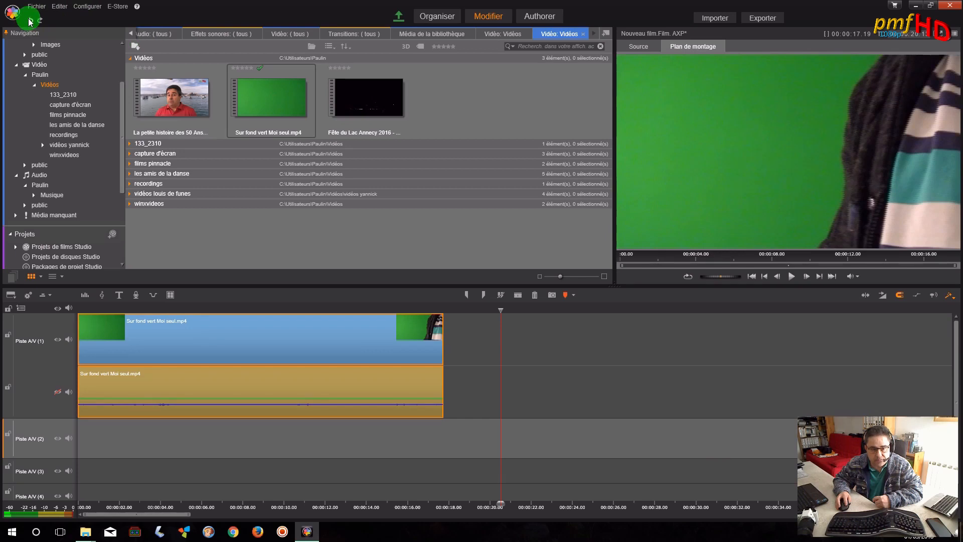
click(29, 21)
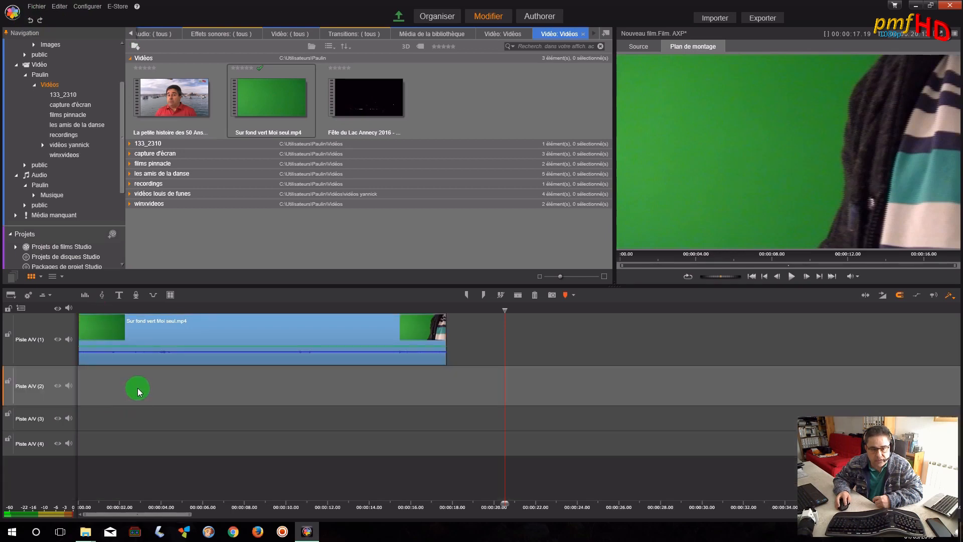
Step: Try lowering the green-screen clip's volume to -100 dB in the effects editor, and cancel the change
drag(504, 502, 222, 476)
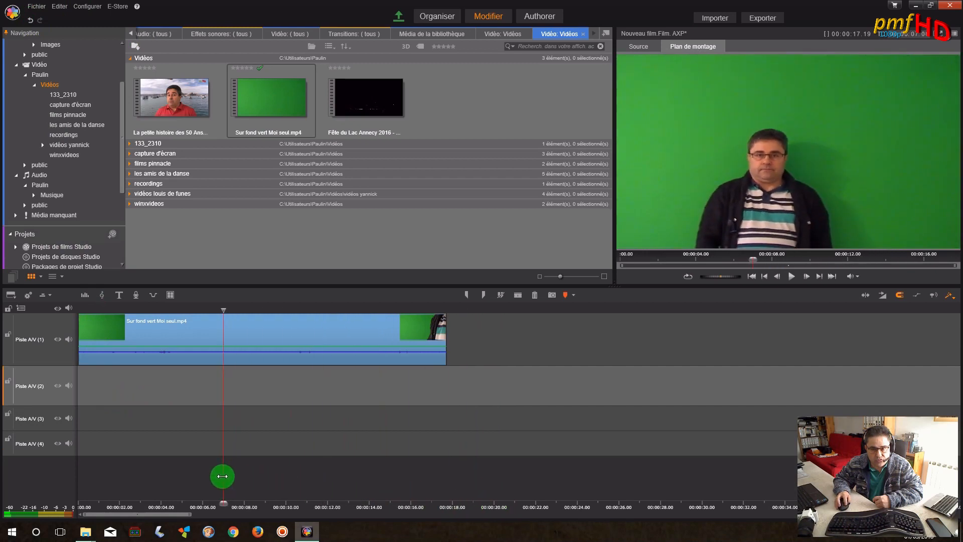
click(239, 328)
double_click(240, 325)
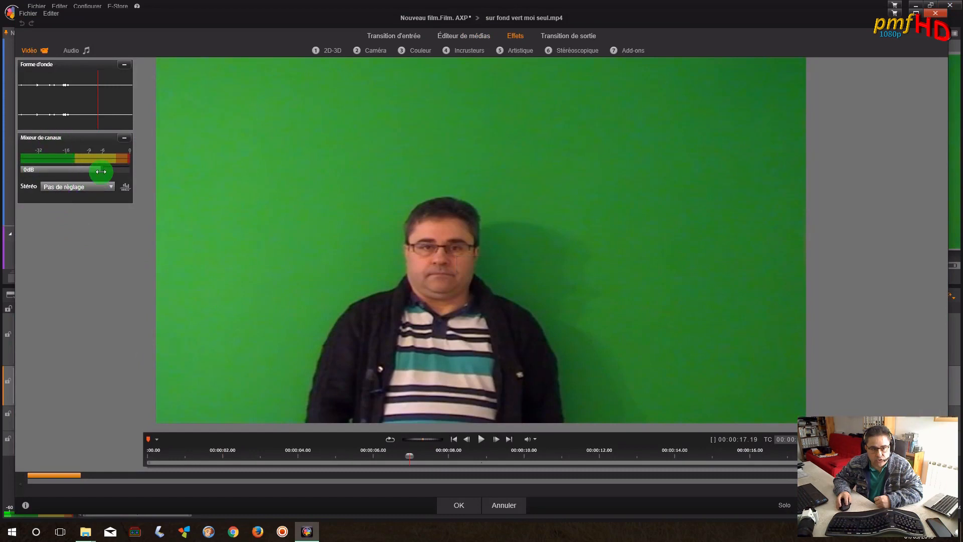
drag(100, 169, 27, 173)
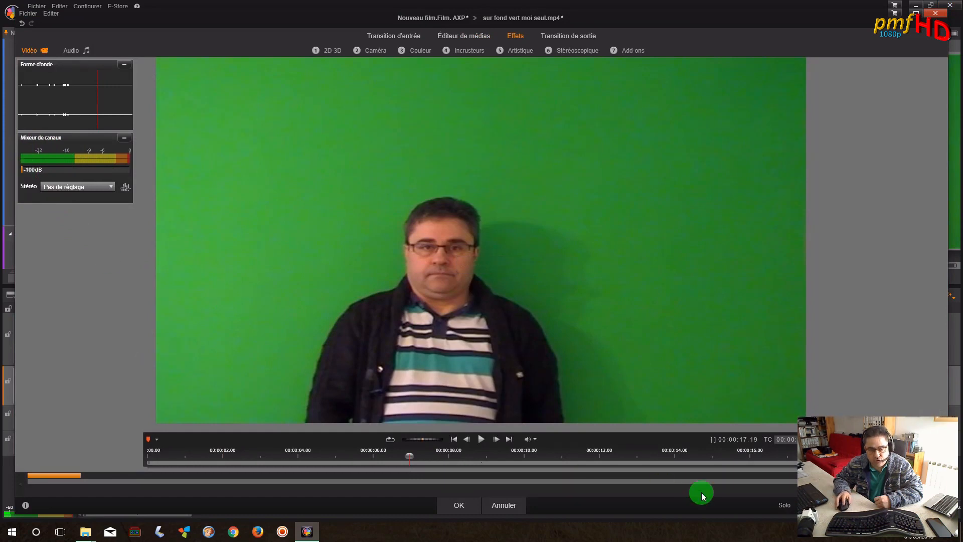
click(522, 509)
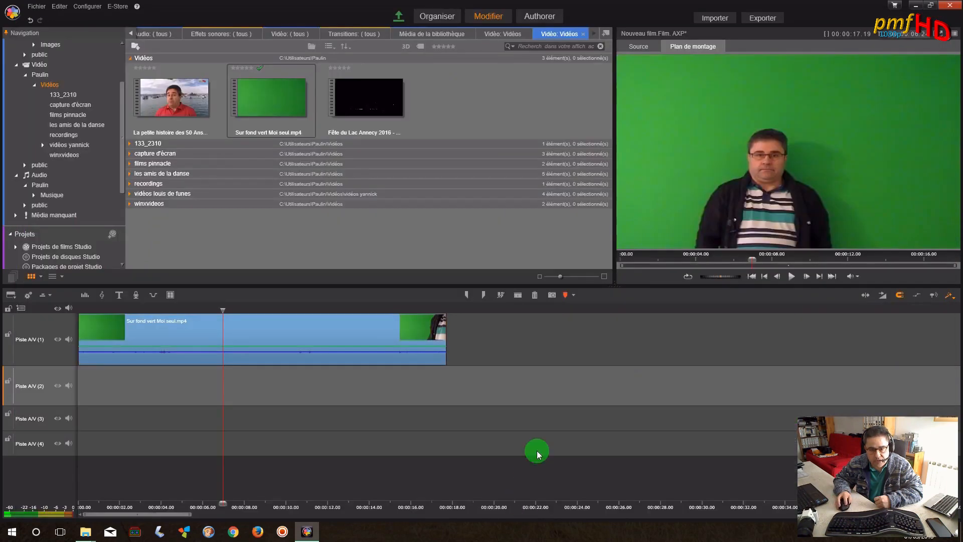
Step: Mute track A/V 1 and place Fête du Lac Annecy 2016 - Bouquet Final.mp4 at the start of track A/V 2, previewing to about 9 seconds
click(69, 340)
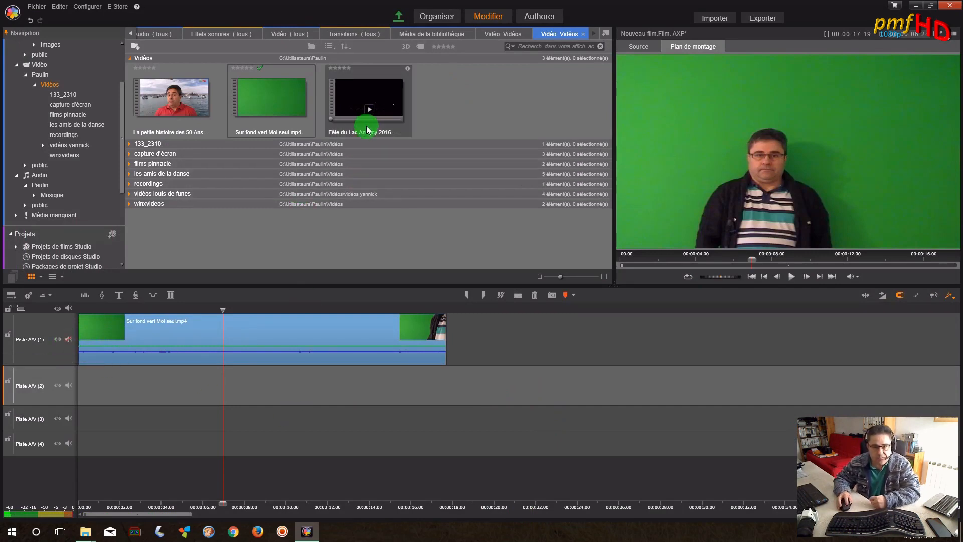
drag(376, 102, 84, 393)
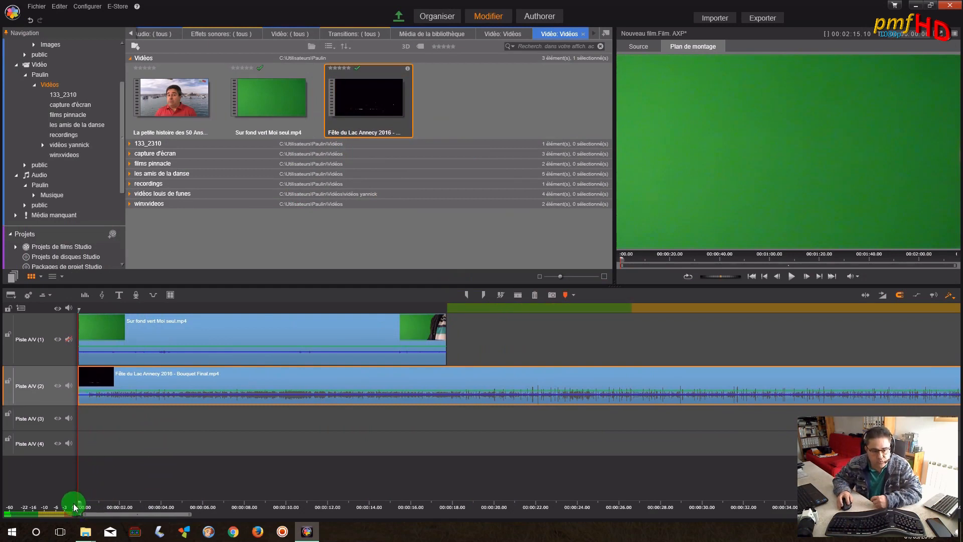
drag(78, 503, 267, 507)
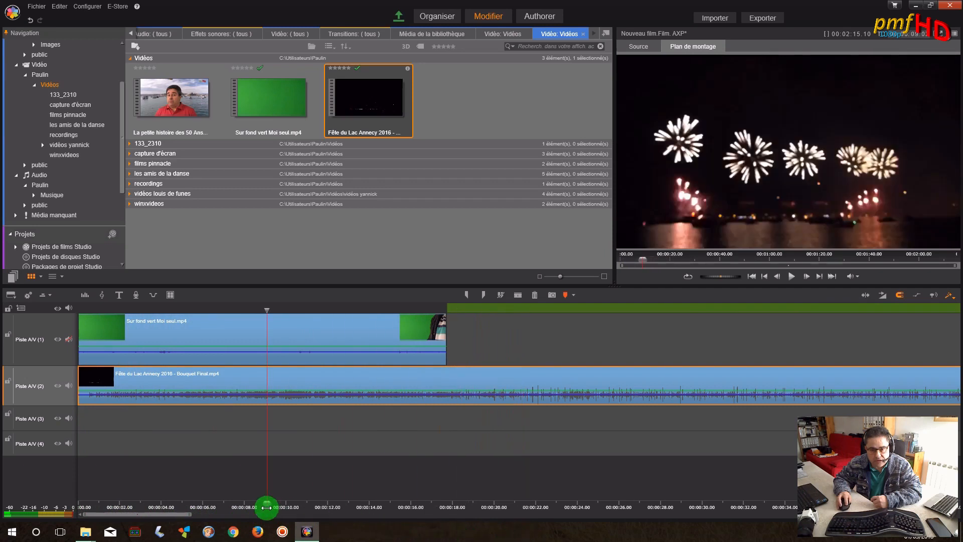
Step: Adjust the fireworks clip's duration to about 17 seconds so its end lines up with the green-screen clip's end
right_click(342, 378)
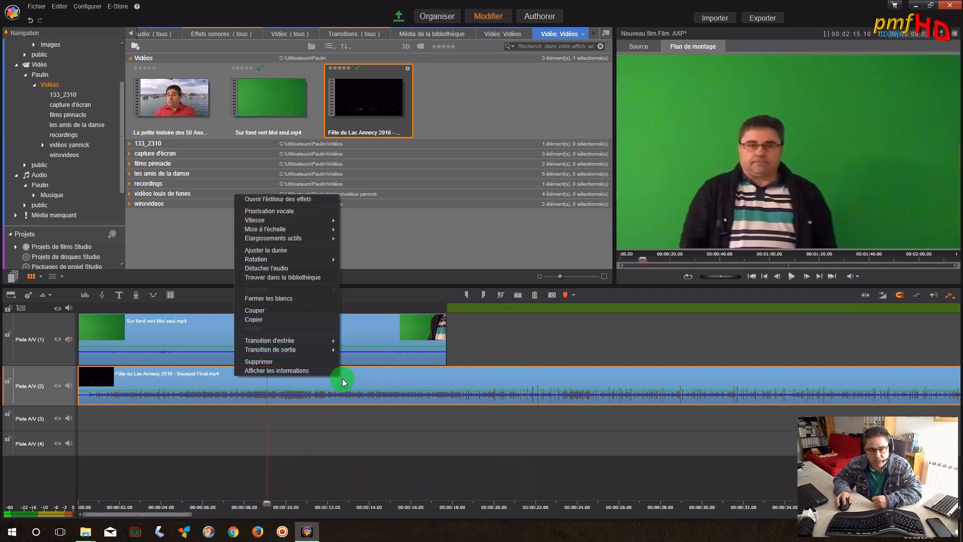
click(290, 250)
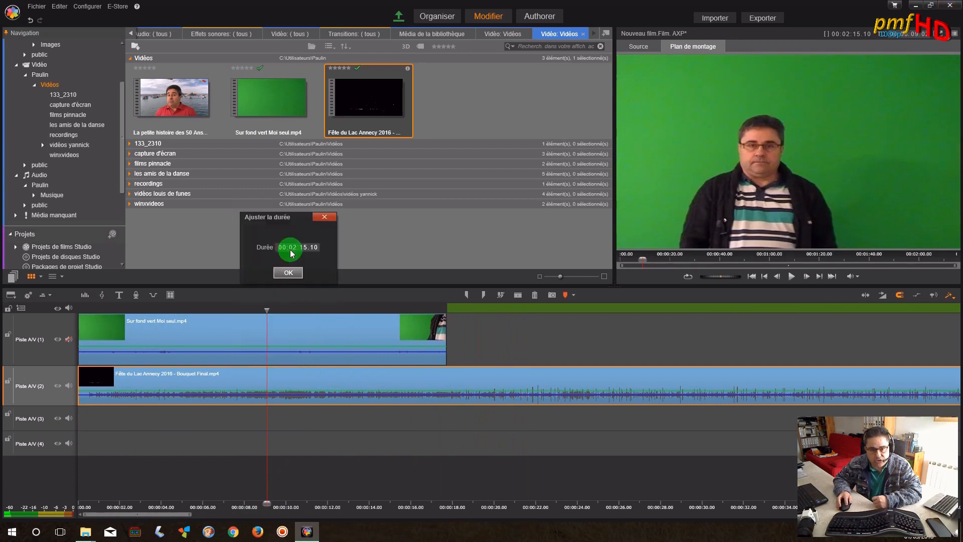
text(00:)
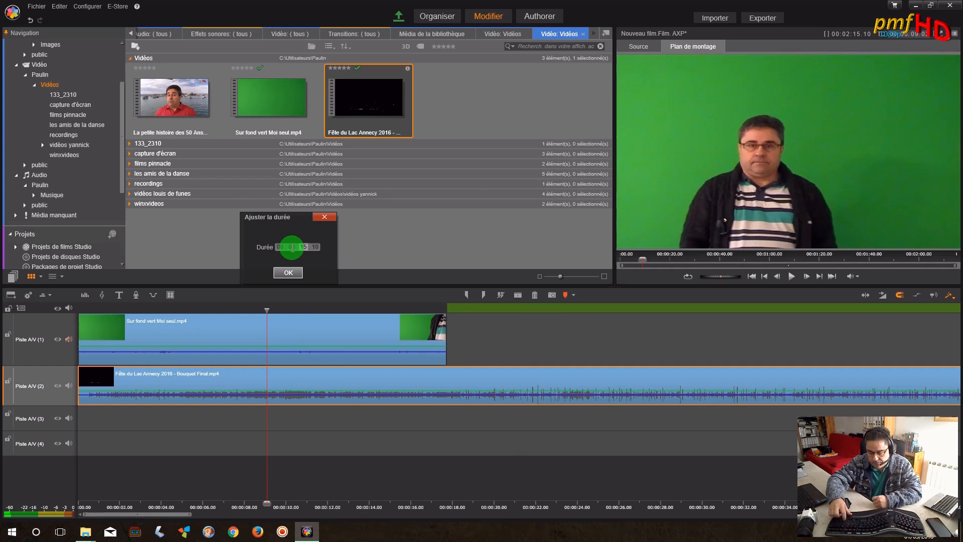
text(17)
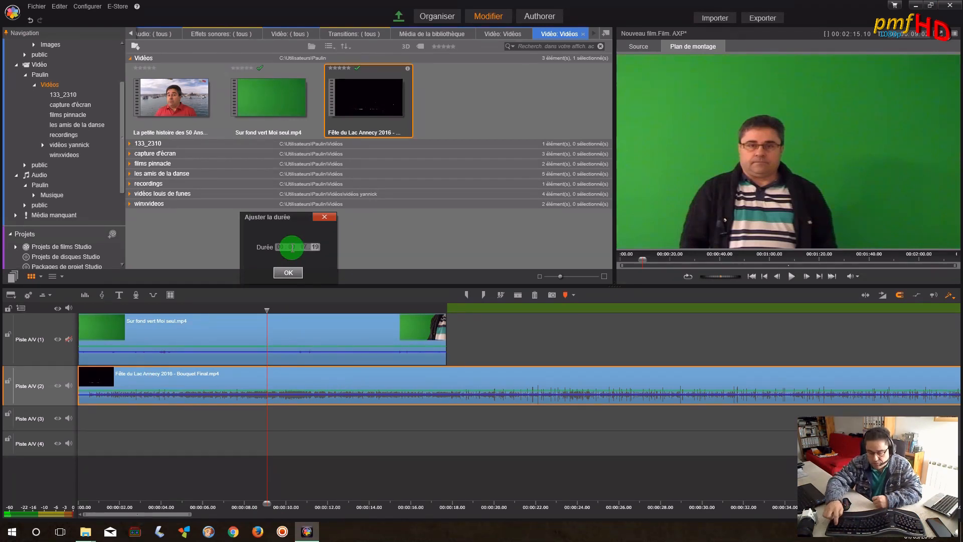
click(288, 273)
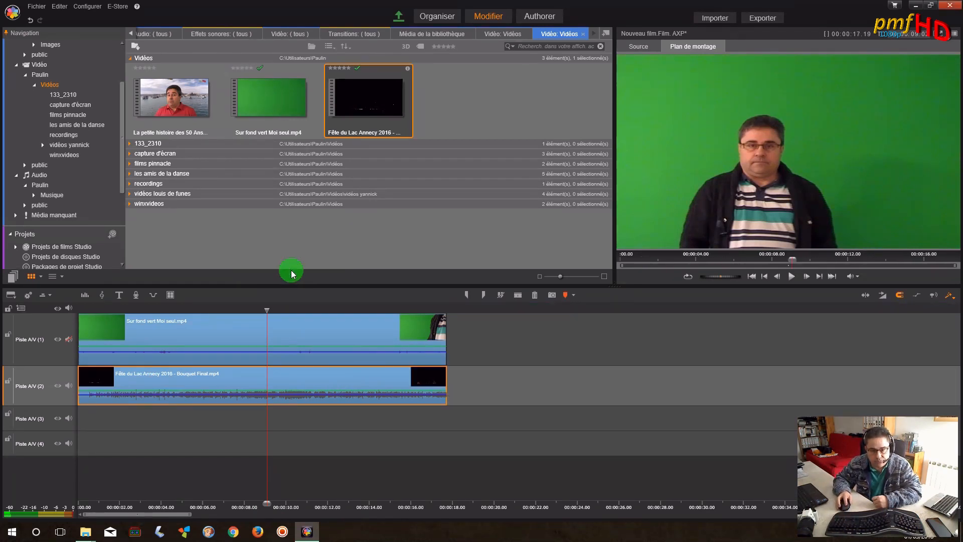
mouse_move(436, 387)
mouse_down()
mouse_move(613, 387)
mouse_move(448, 382)
mouse_up()
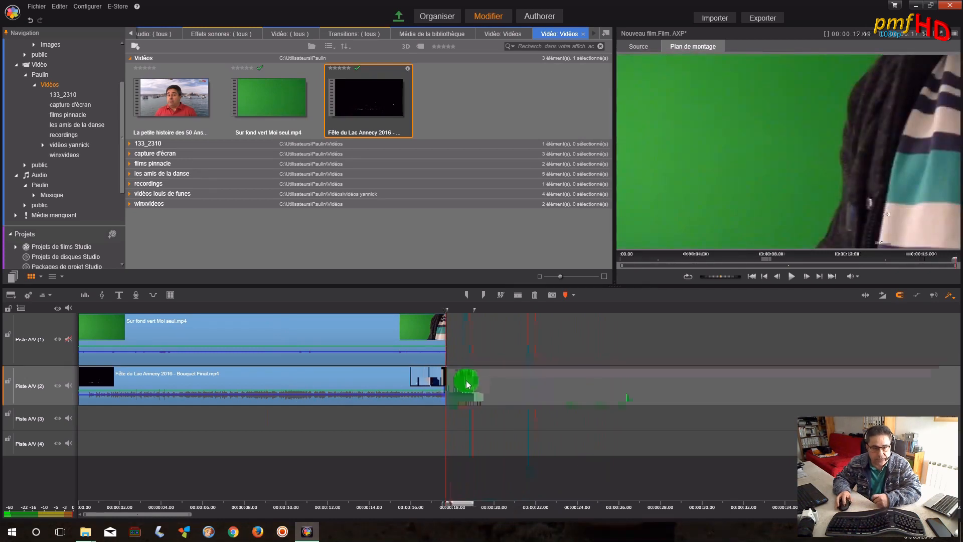
Step: Move the playhead to about 2.5 seconds and lower the fireworks clip's volume in the effects editor
drag(443, 503, 134, 503)
click(159, 382)
double_click(157, 380)
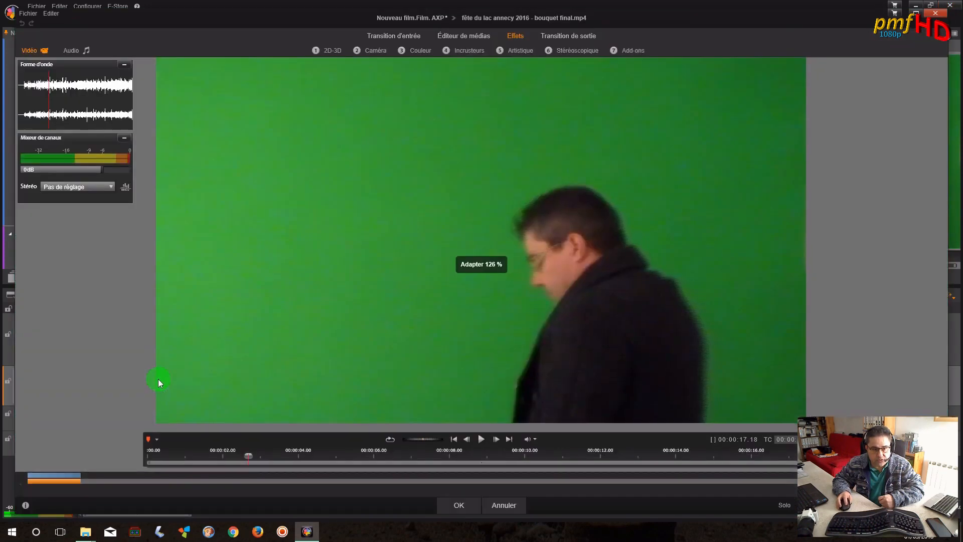
drag(99, 167, 46, 169)
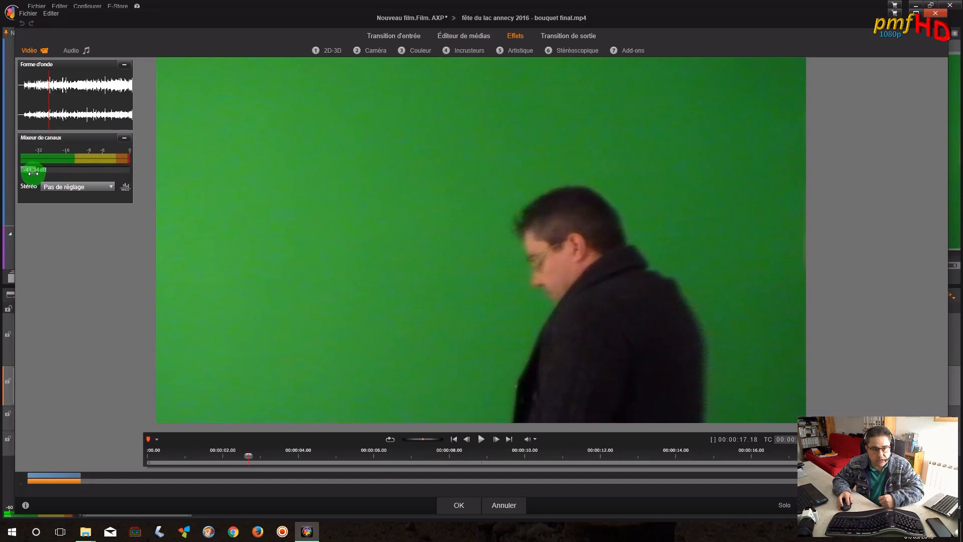
drag(33, 173, 35, 170)
click(445, 503)
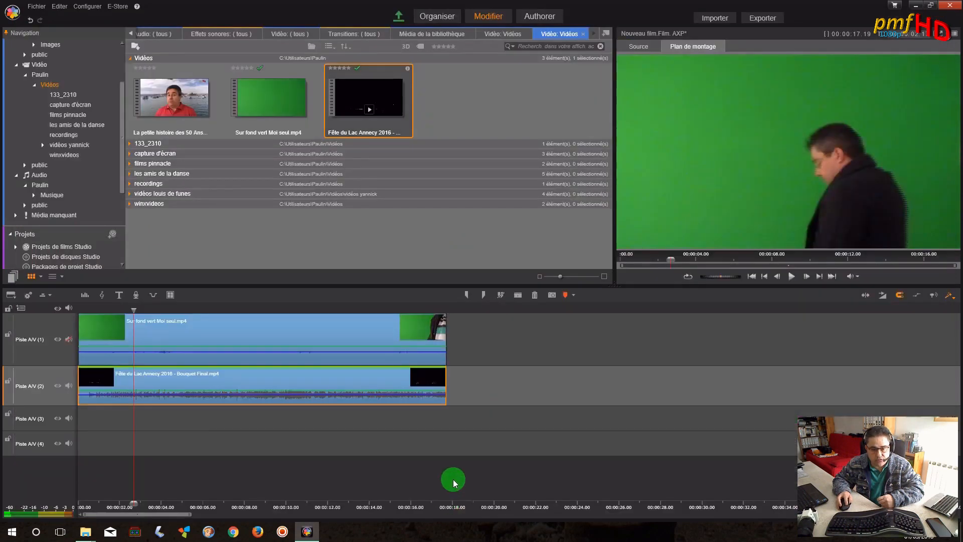
Step: Play the timeline from about 2.5 to 6.5 seconds to check both tracks
click(469, 450)
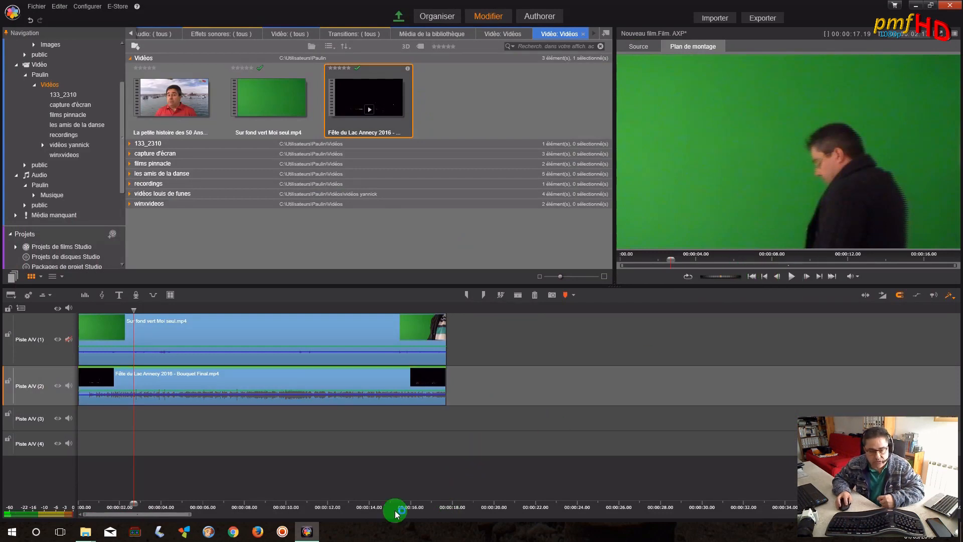
click(792, 277)
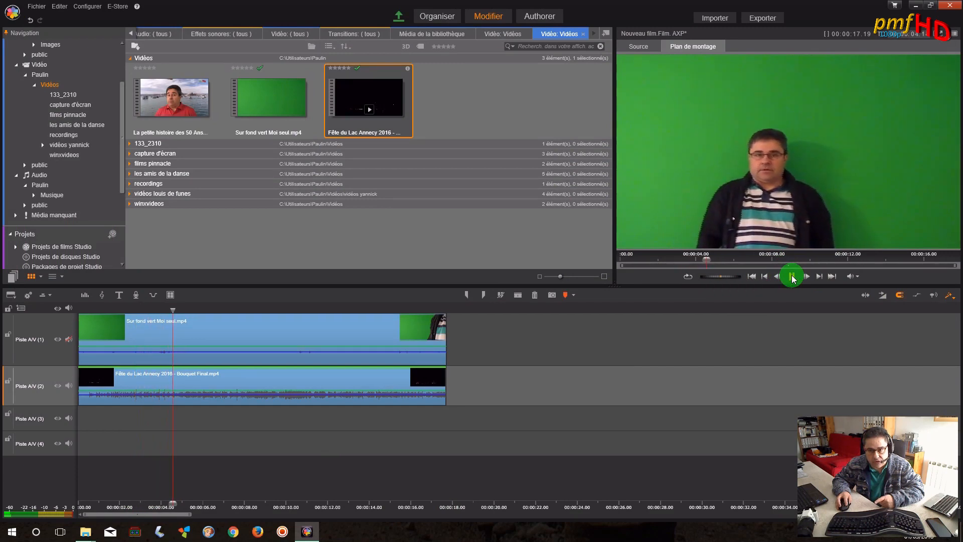
click(792, 276)
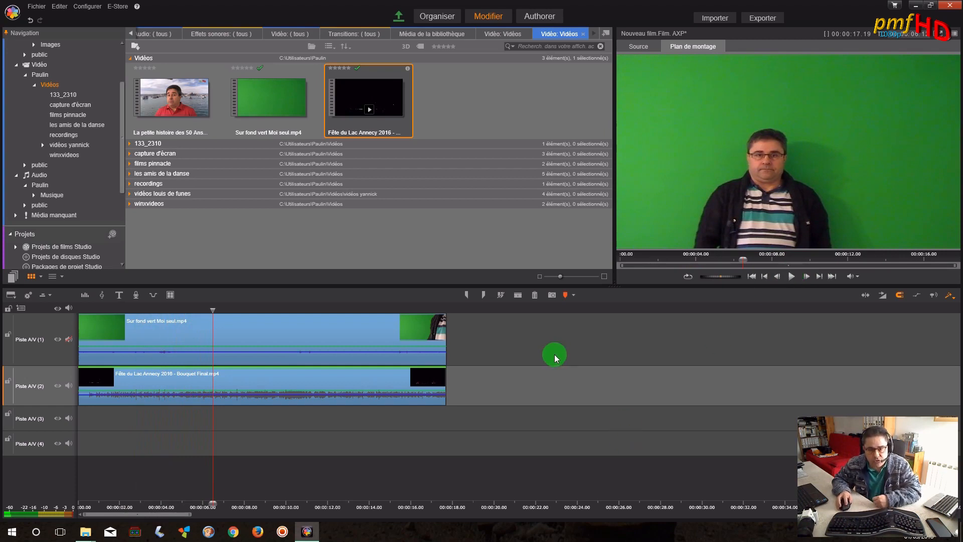
Step: Open the green-screen clip's effects editor, preview the frame at about 10.5 seconds, and add the Éditeur 3D GPU effect
click(372, 336)
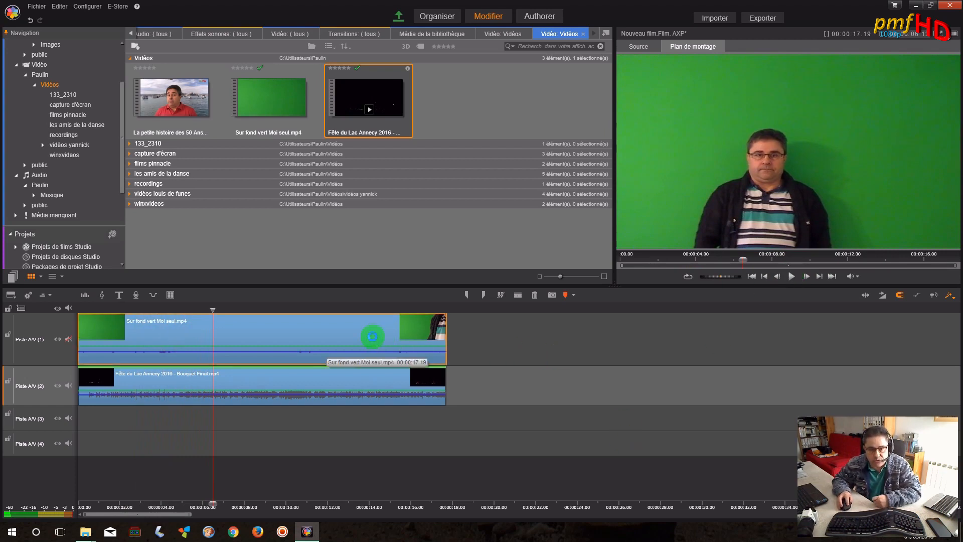
double_click(372, 336)
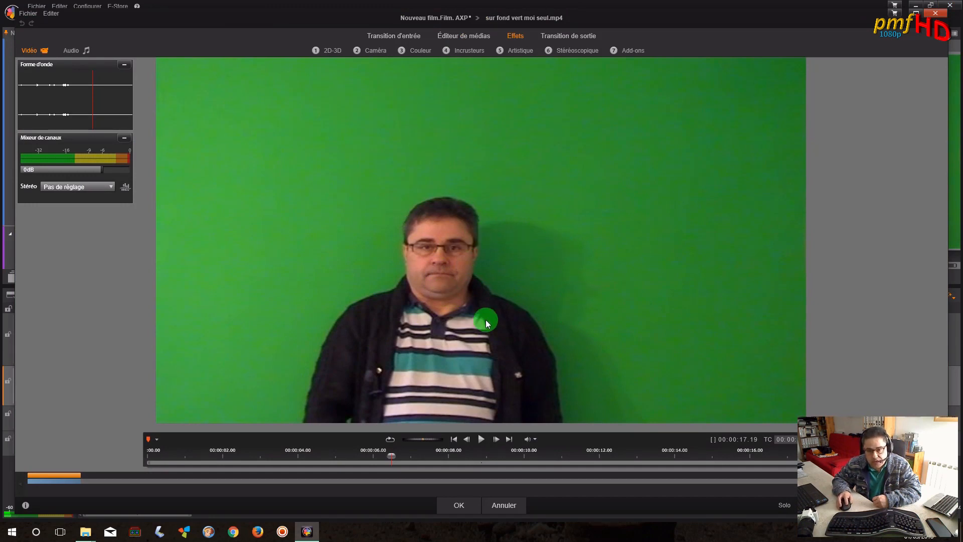
drag(405, 455, 543, 461)
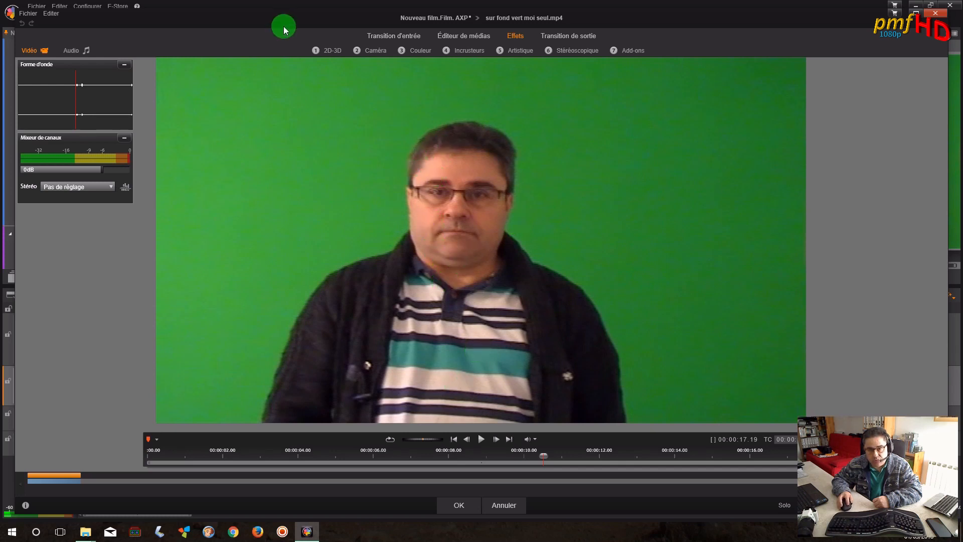
click(336, 50)
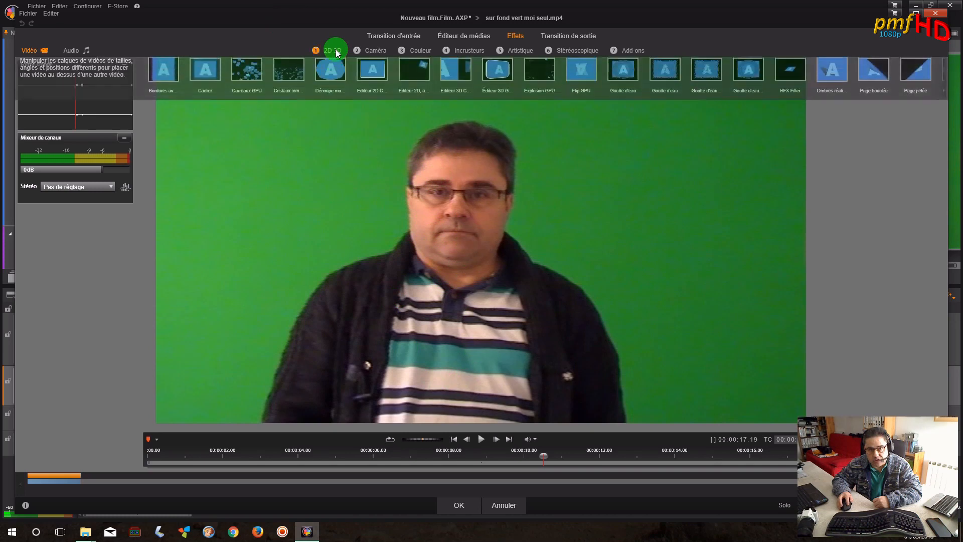
double_click(498, 84)
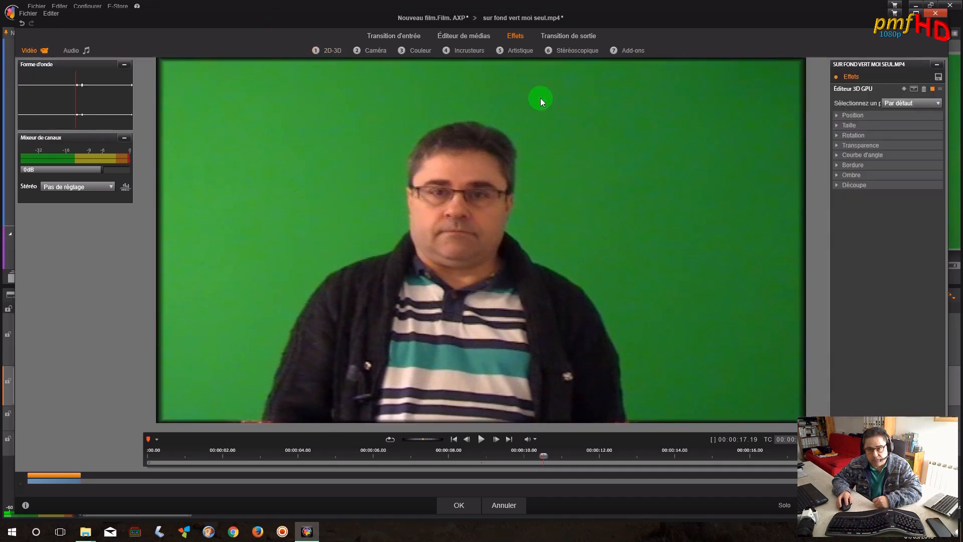
Step: Expand all parameter groups of the Éditeur 3D GPU effect, from Position and Taille through Ombre and Découpe
click(837, 116)
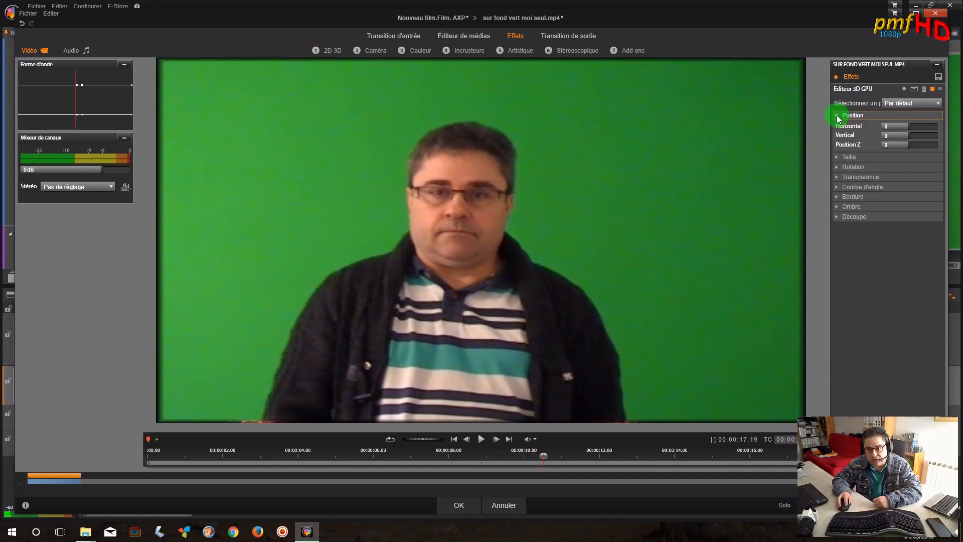
click(837, 157)
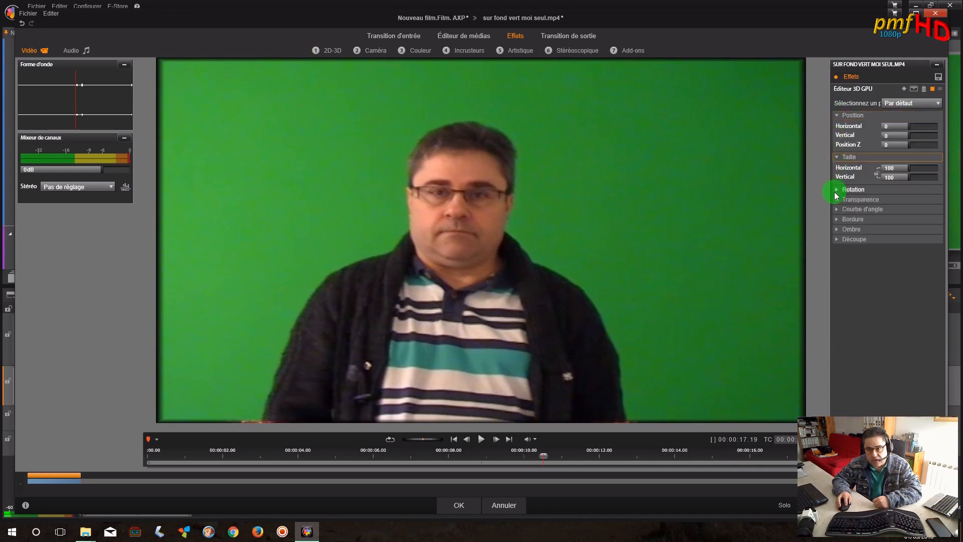
click(836, 191)
click(837, 231)
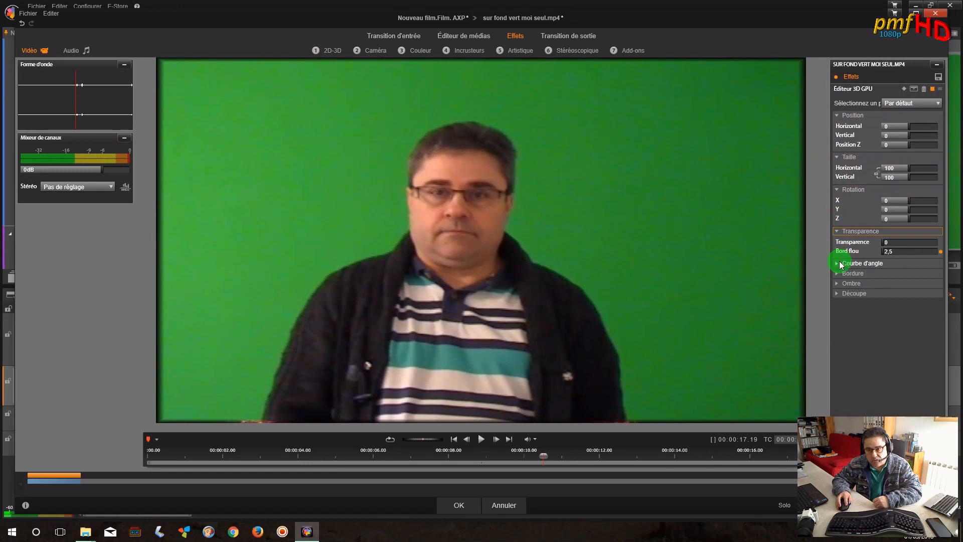
click(838, 264)
click(838, 287)
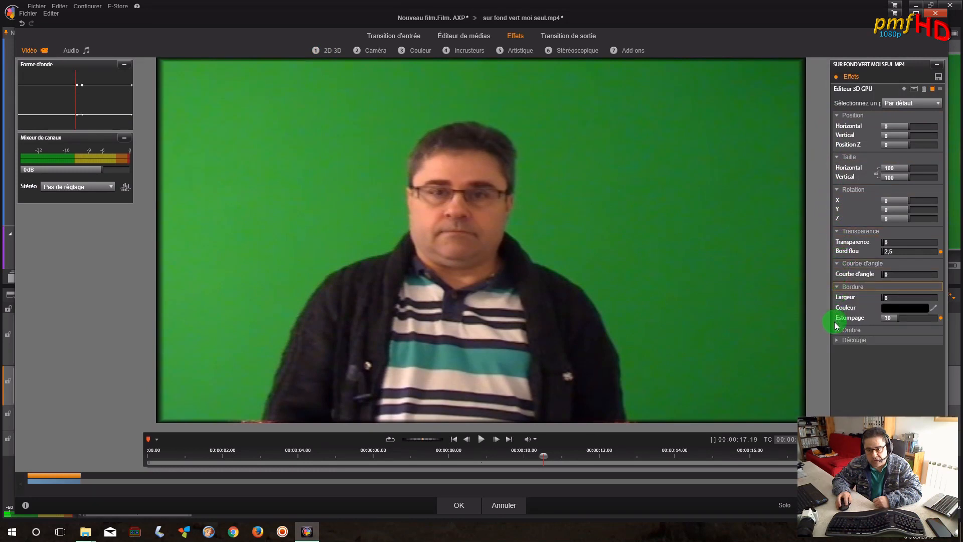
click(837, 330)
click(837, 382)
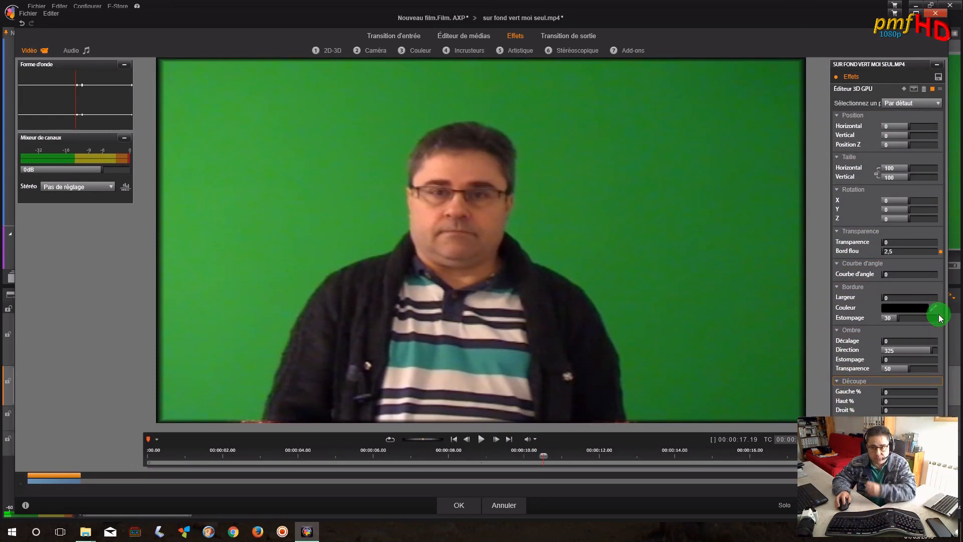
Step: Shift the green-screen clip's horizontal position to -1.8 and set its horizontal and vertical size to 105
click(890, 167)
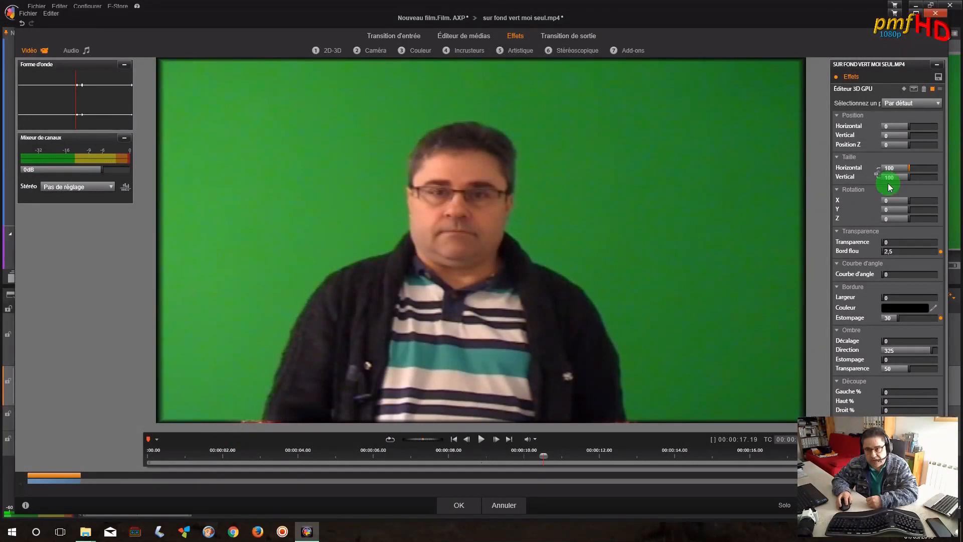
click(911, 125)
drag(912, 125, 910, 126)
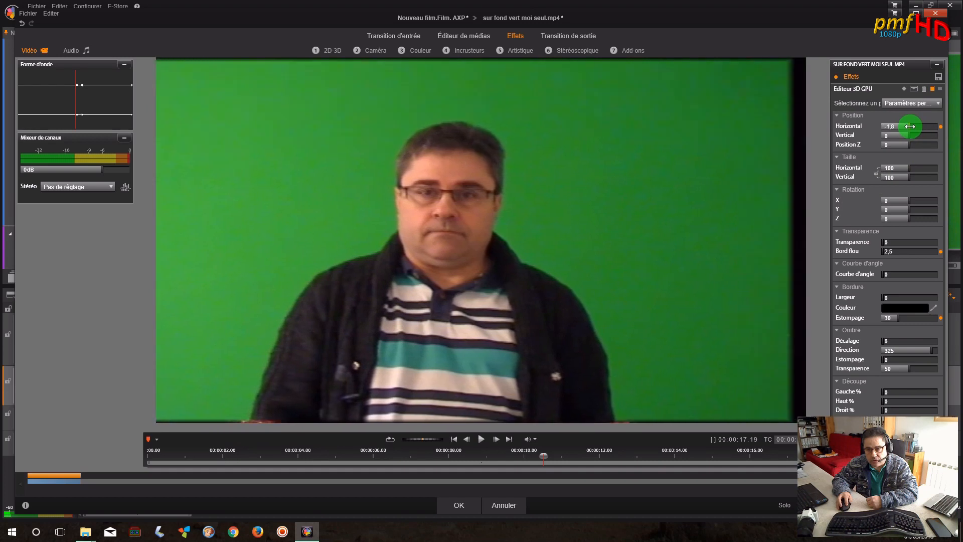
click(890, 168)
text(1)
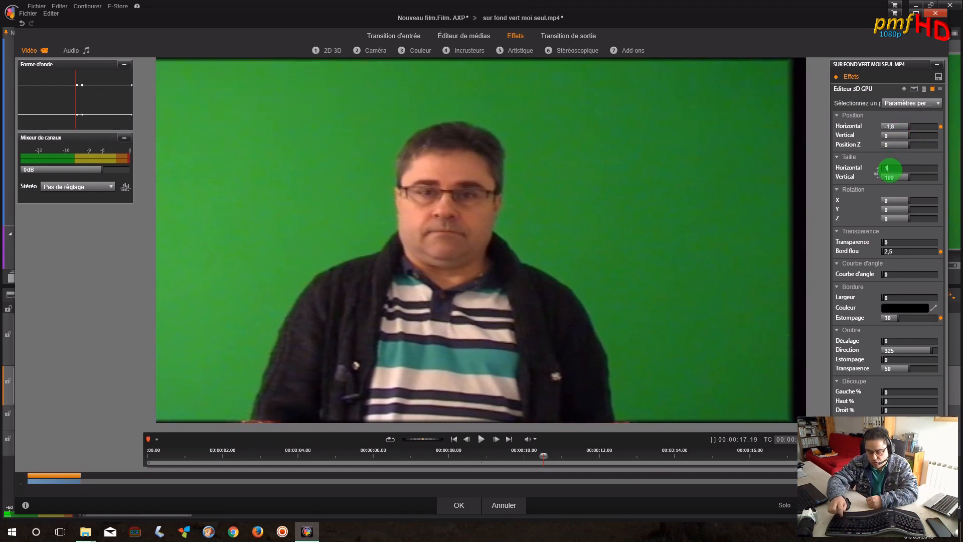
text(05)
key(Return)
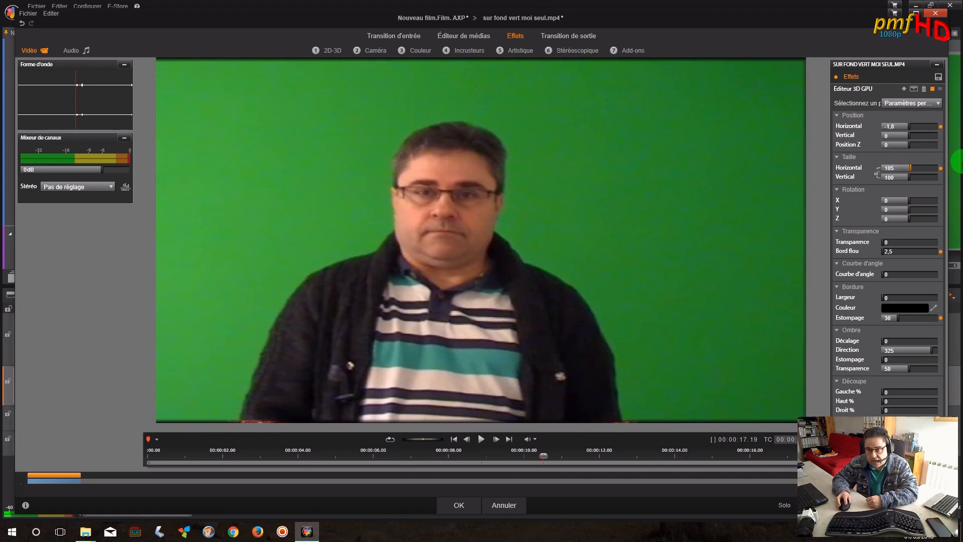
click(895, 176)
text(105)
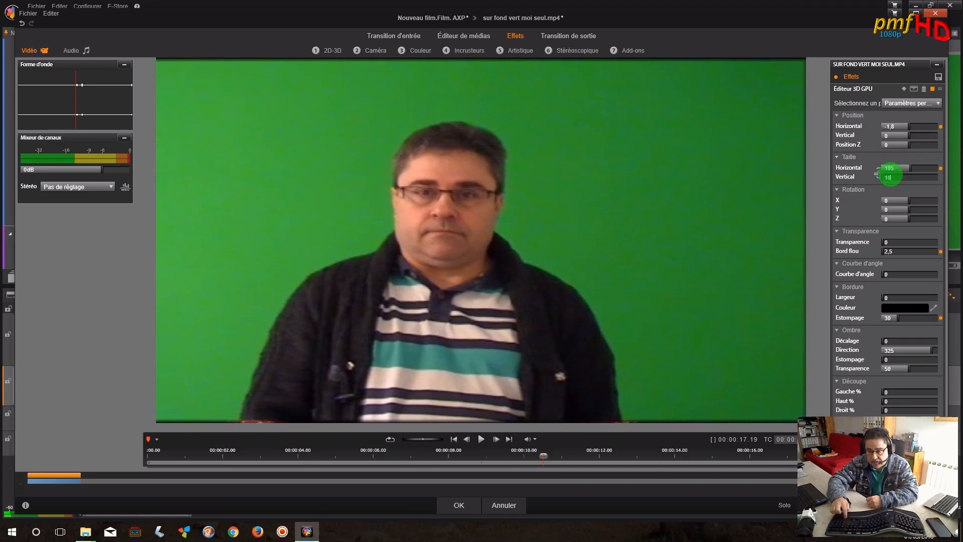
key(Return)
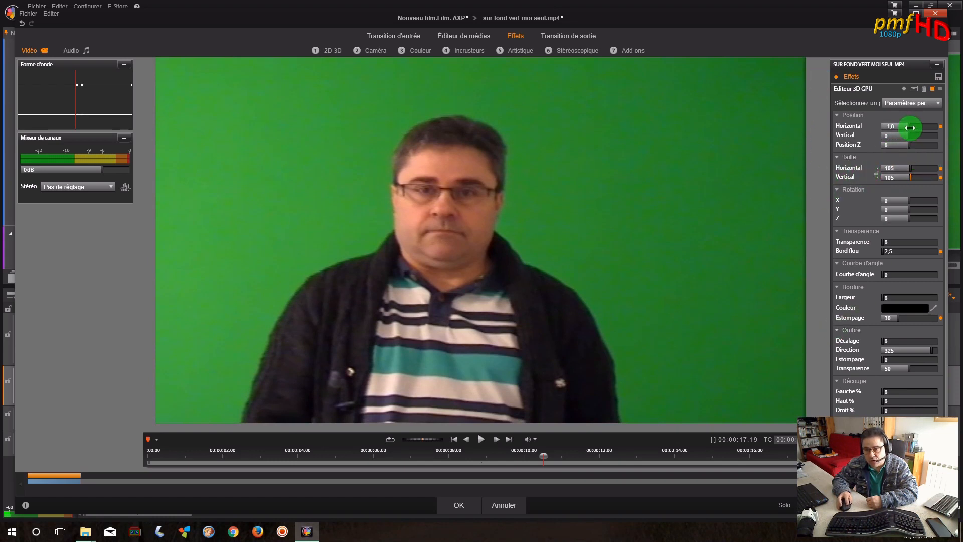
Step: Reframe the green-screen clip with horizontal position -7.3, vertical position -1.8 and Position Z 209.2
drag(910, 126, 921, 144)
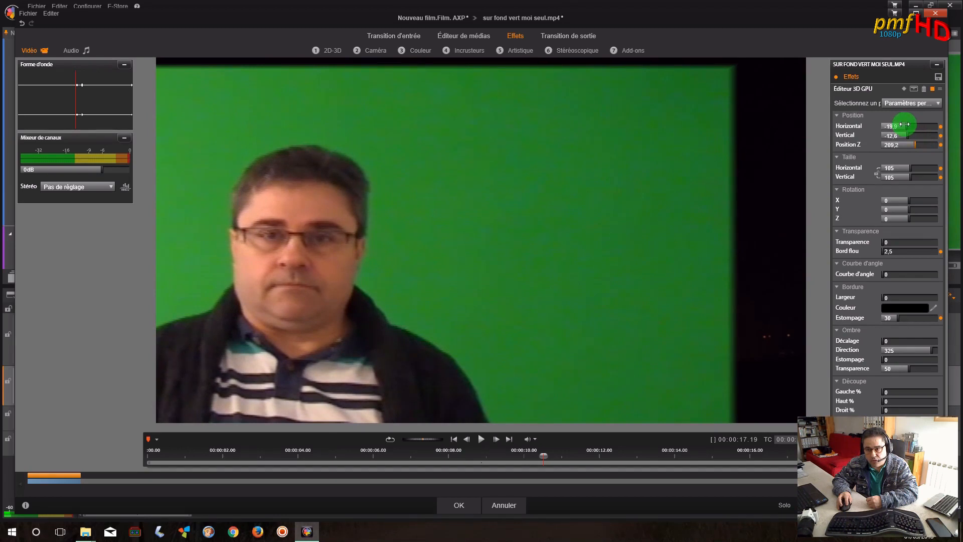
drag(906, 124, 907, 124)
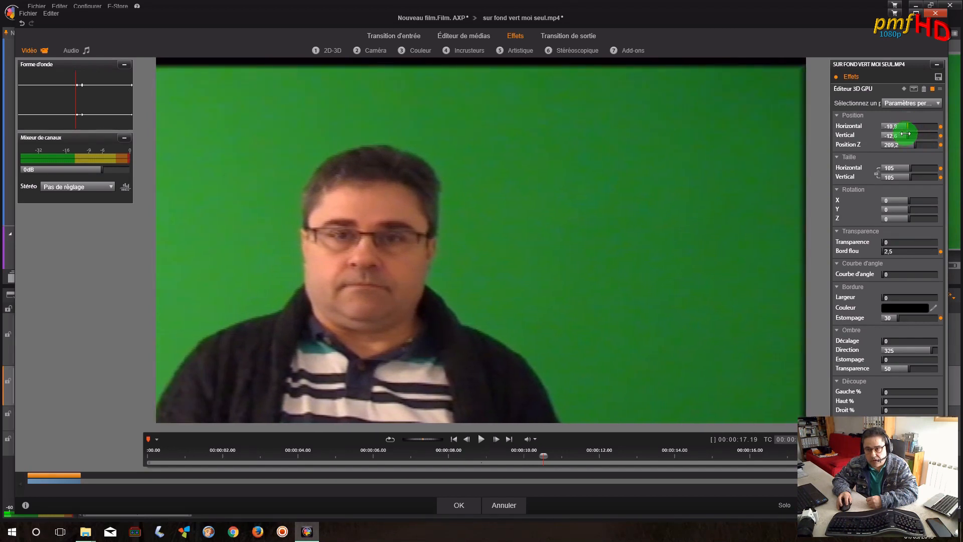
drag(906, 134, 907, 133)
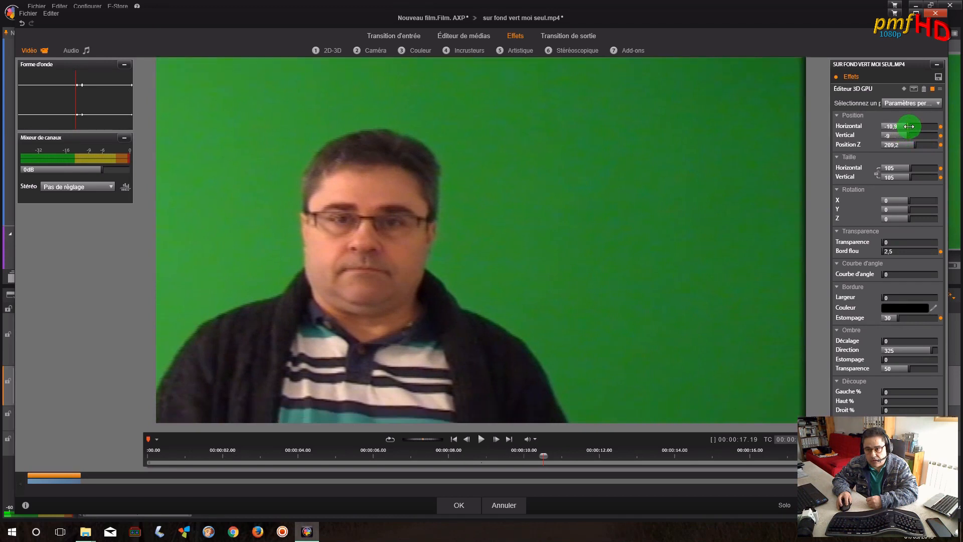
drag(910, 126, 912, 126)
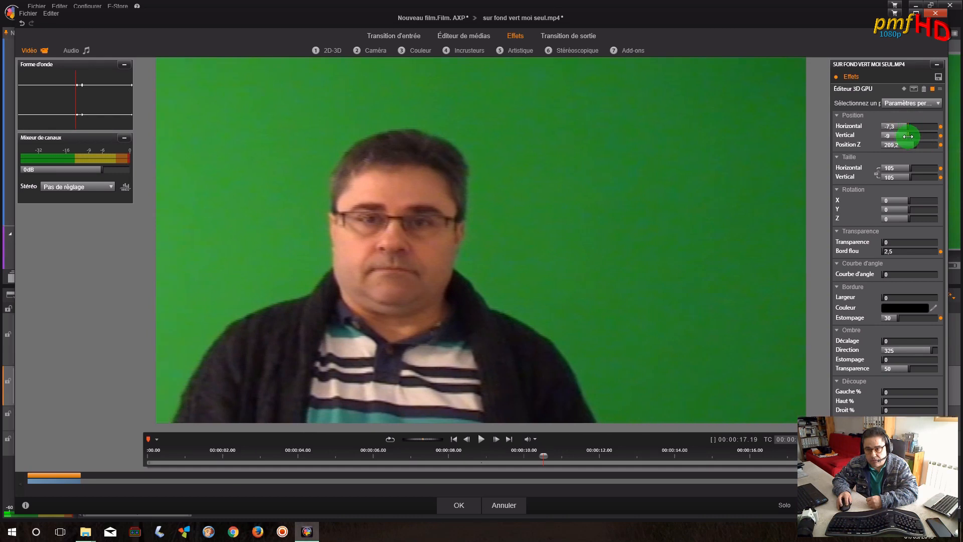
drag(909, 136, 910, 136)
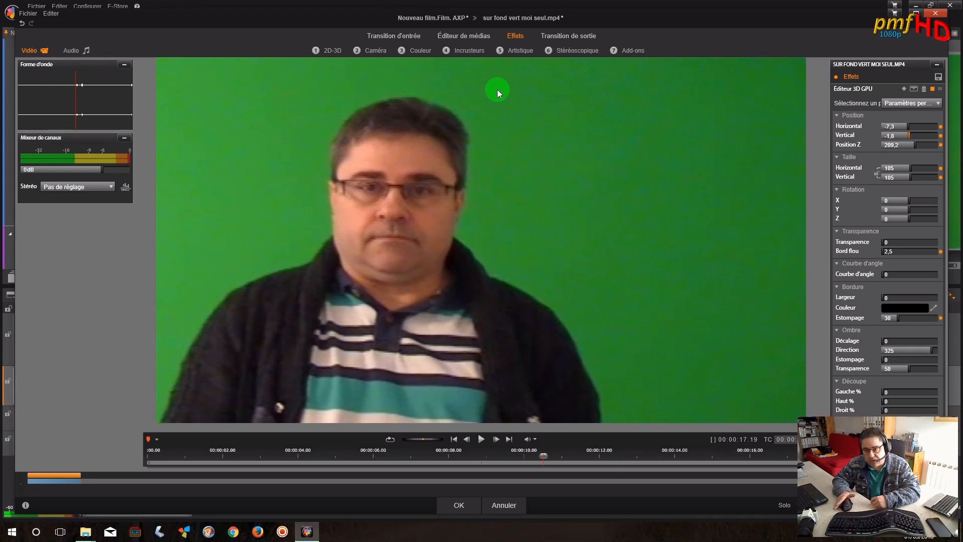
Step: Apply the Studio Incrustateur Couleur chroma key effect to the green-screen clip
click(465, 49)
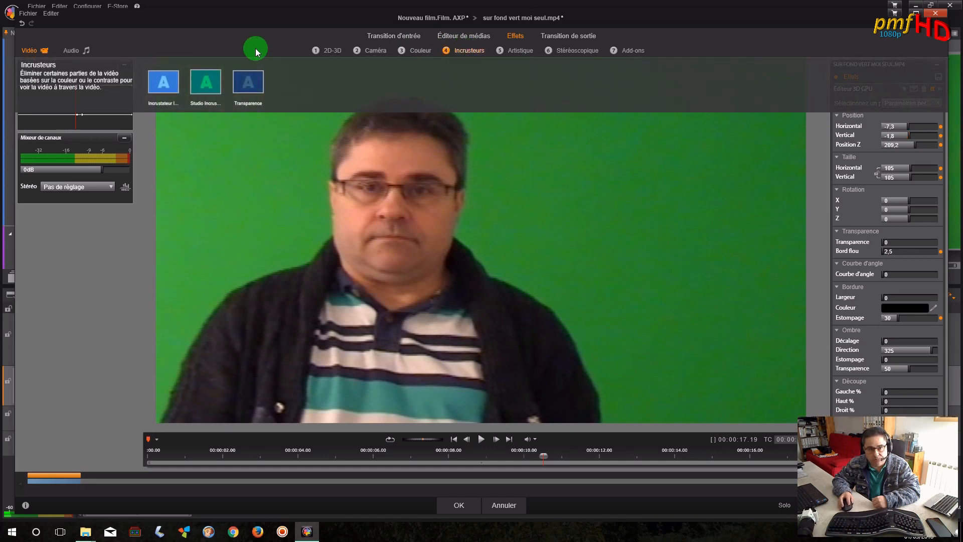
click(210, 88)
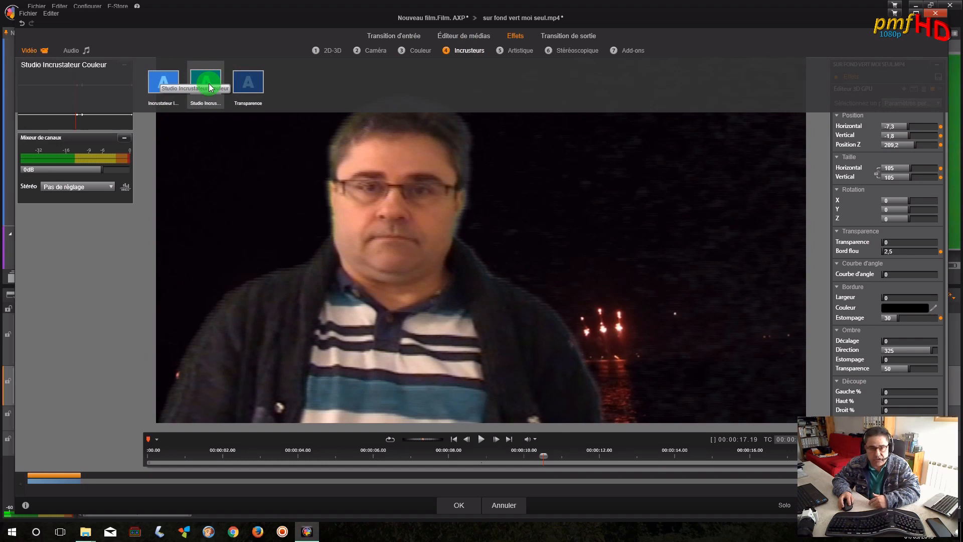
Step: Add the colour keyer and set its Estompage to 100, Tolérance couleur to 0 and Suppr. bavures to 0
click(207, 87)
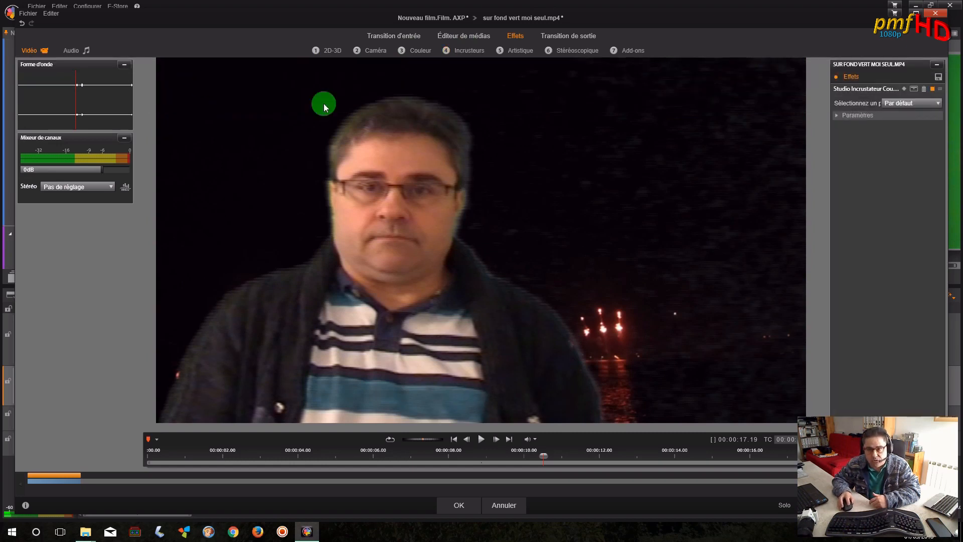
click(837, 115)
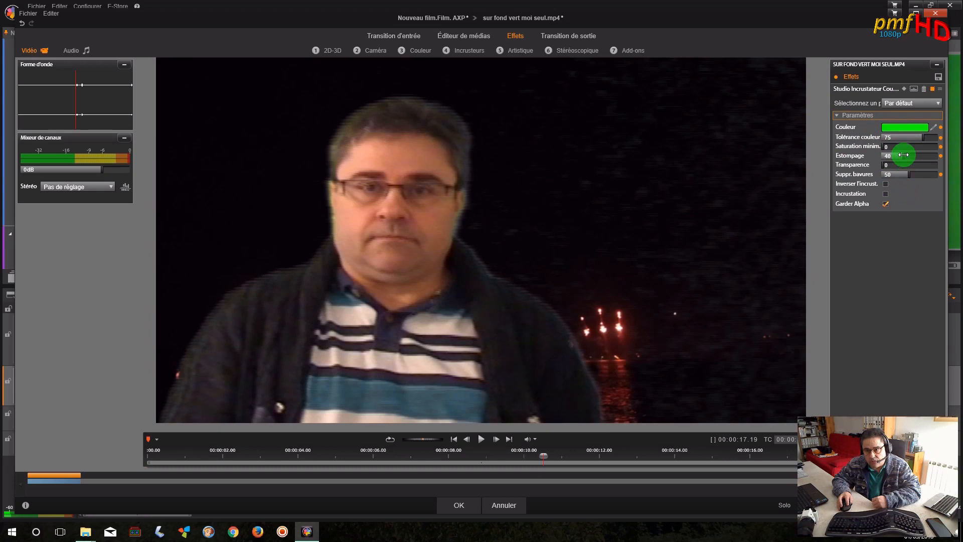
drag(904, 155, 962, 156)
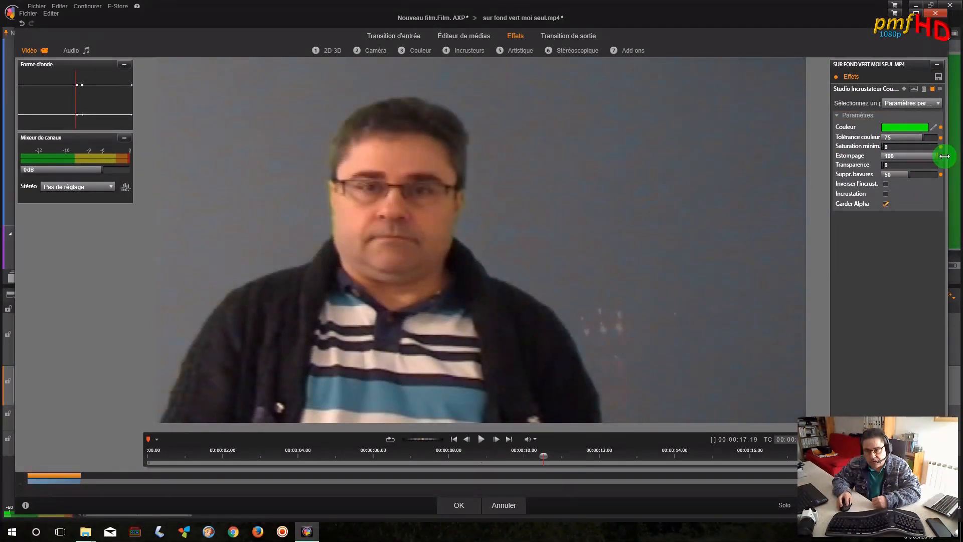
drag(928, 139, 824, 134)
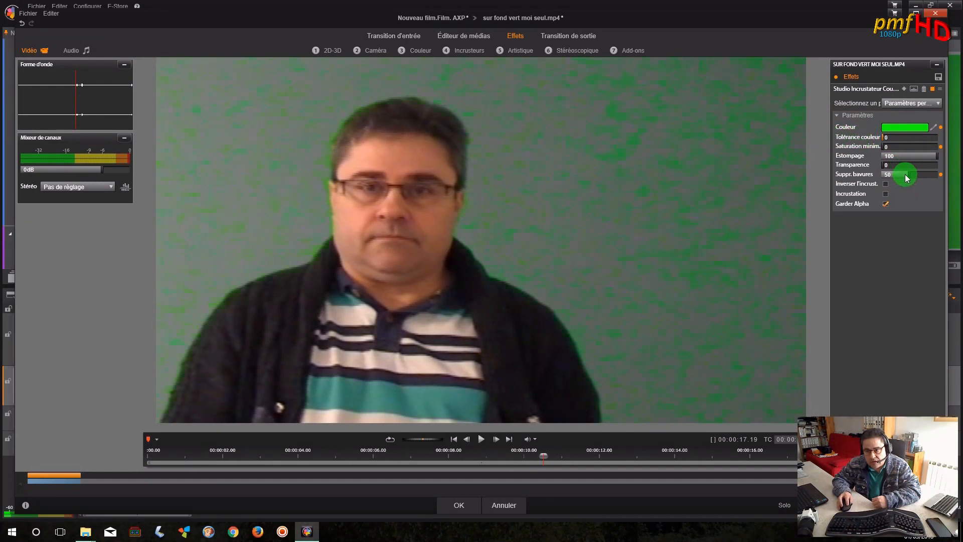
drag(908, 174, 857, 165)
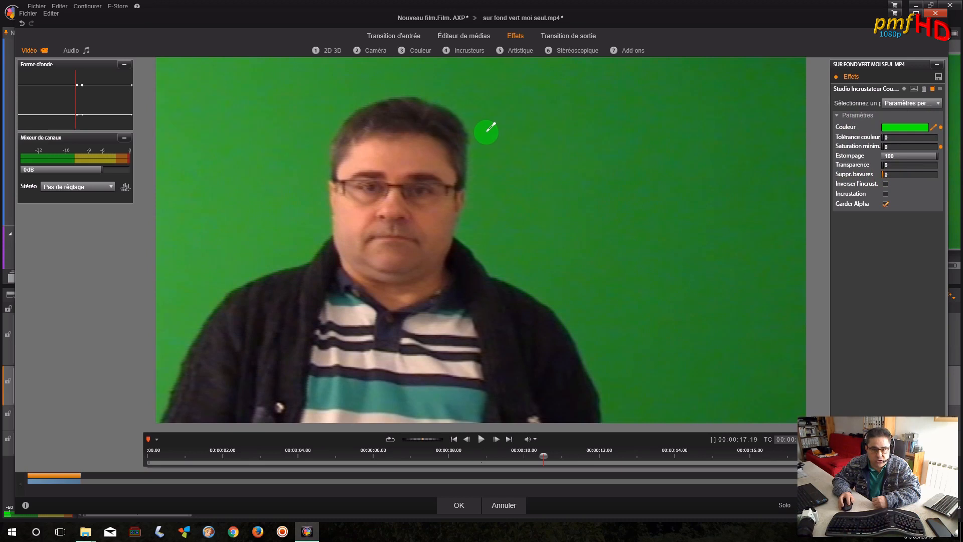
Step: Sample the key colour from the green backdrop and accept Estompage 0, Tolérance couleur 99,998 and Suppr. bavures 40,774
click(359, 92)
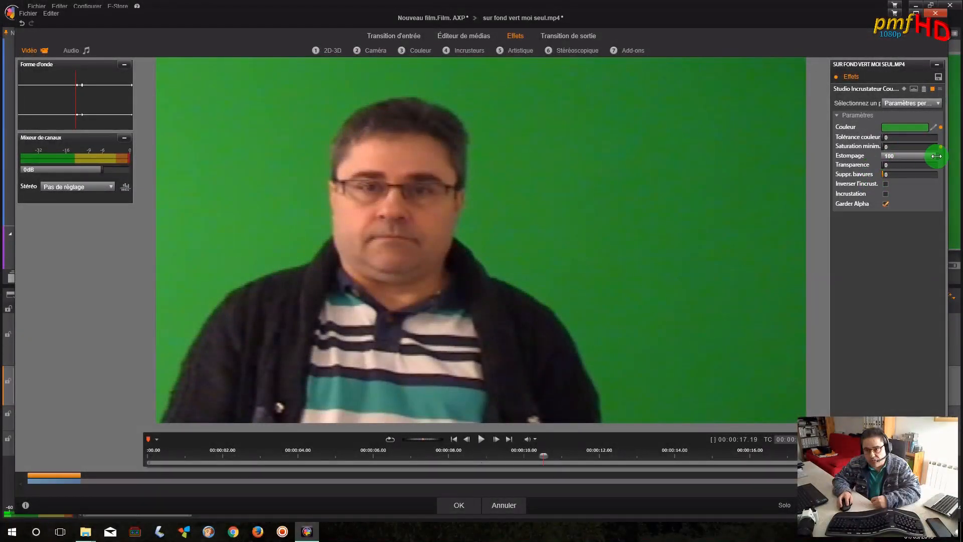
drag(936, 155, 787, 150)
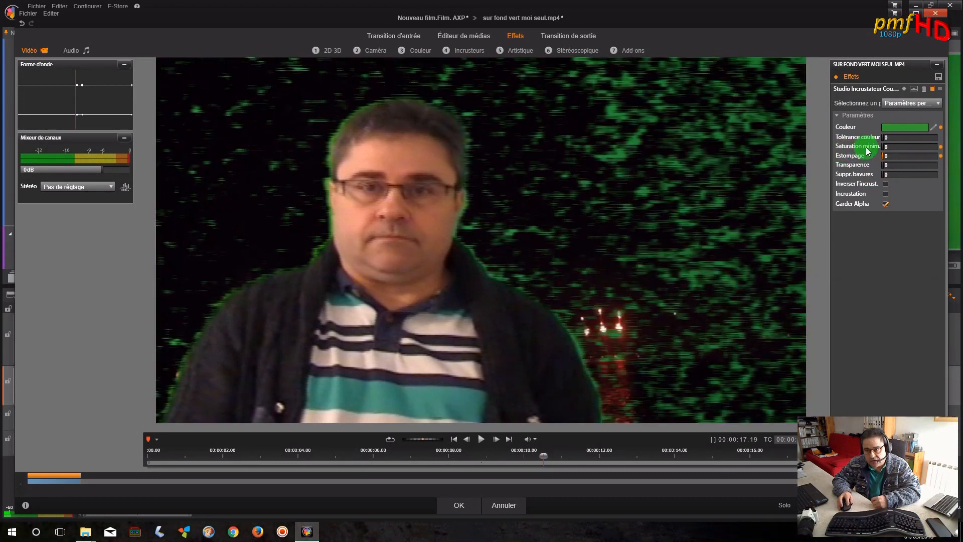
drag(883, 135, 944, 137)
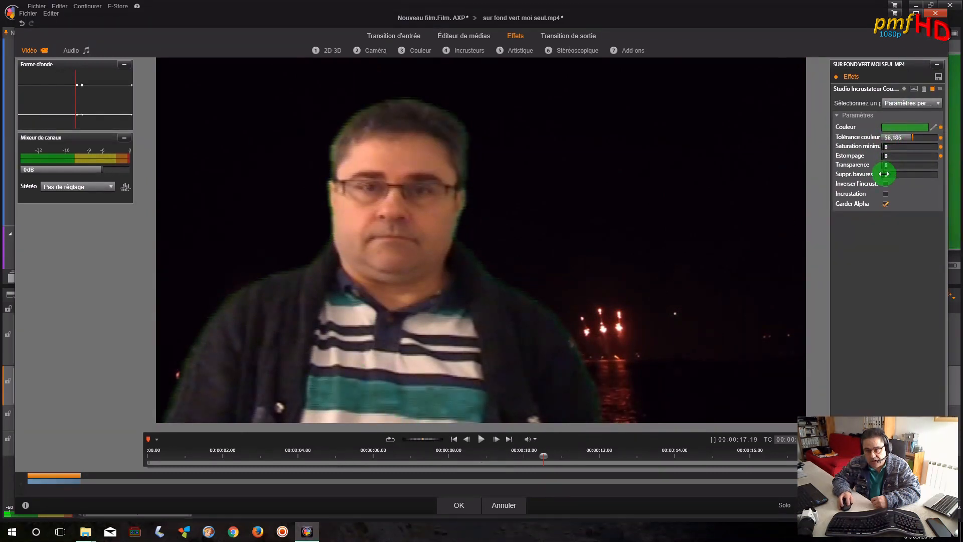
drag(936, 175, 956, 135)
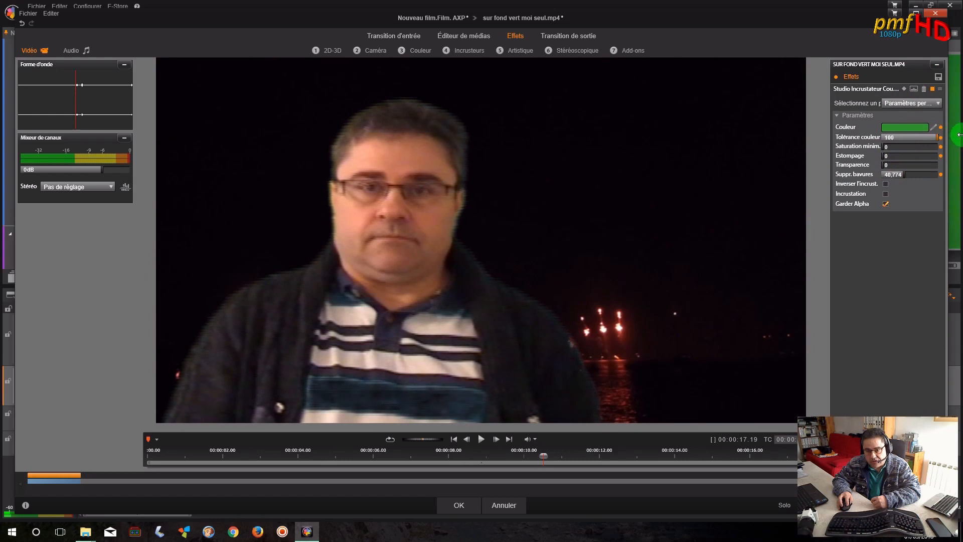
drag(947, 134, 948, 136)
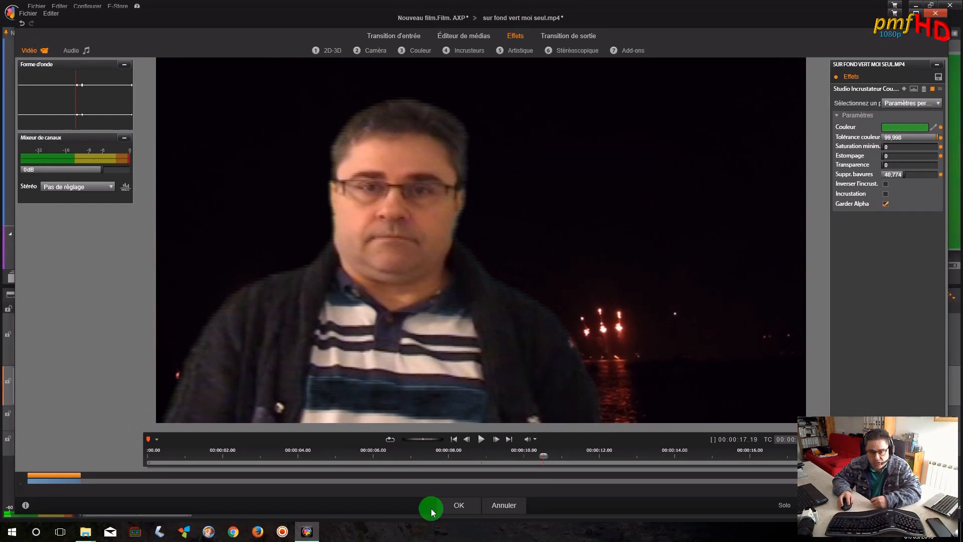
click(445, 503)
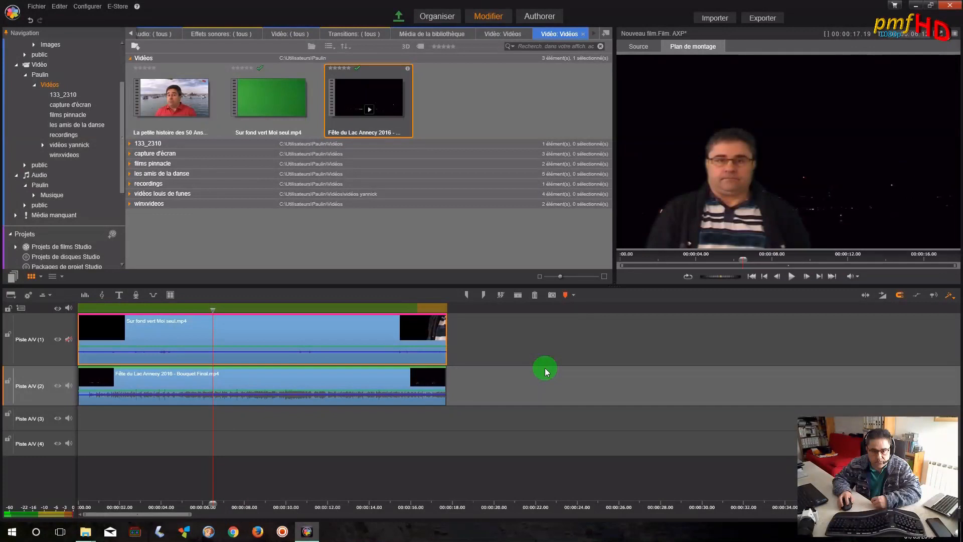
Step: Mute the fireworks track Piste A/V (2) and review the keyed composite by playing and scrubbing the timeline
click(792, 277)
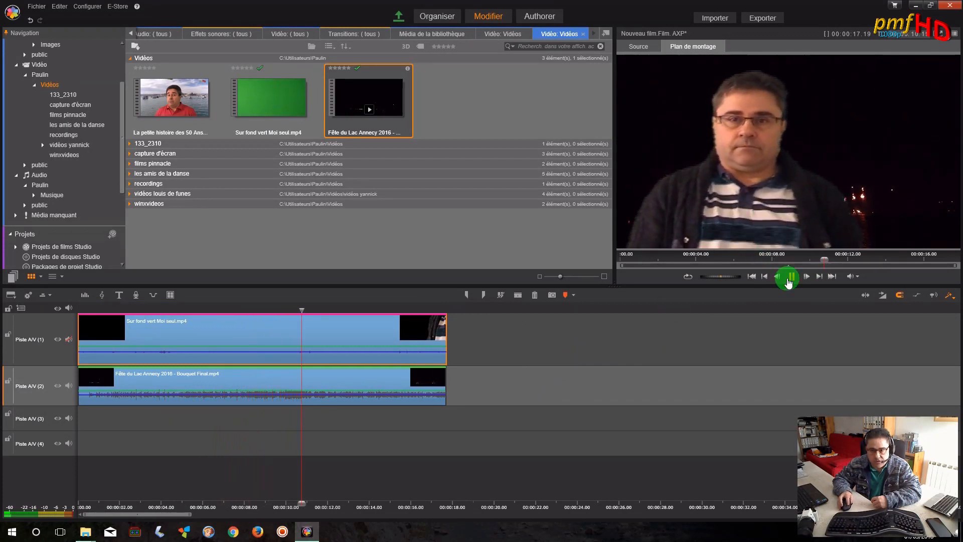
click(792, 276)
click(69, 386)
click(790, 278)
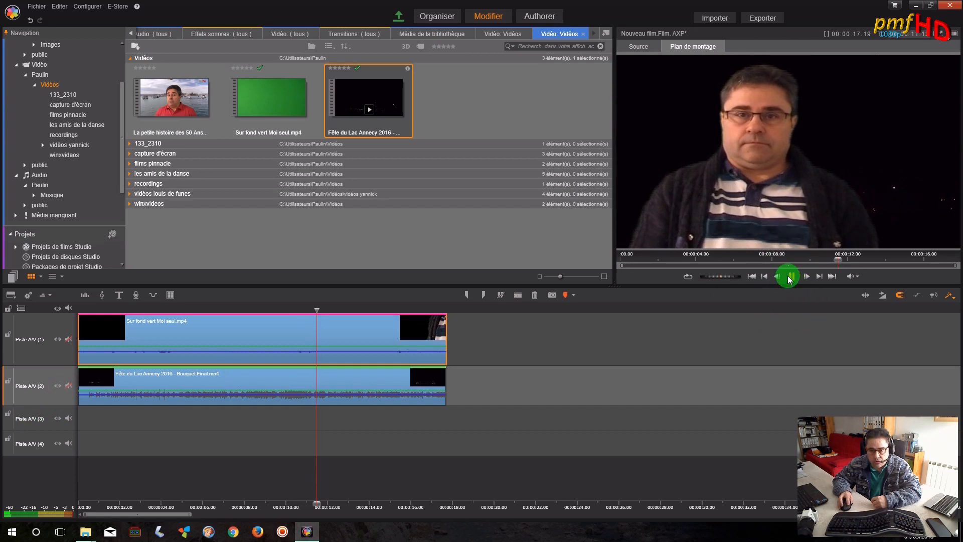
click(791, 277)
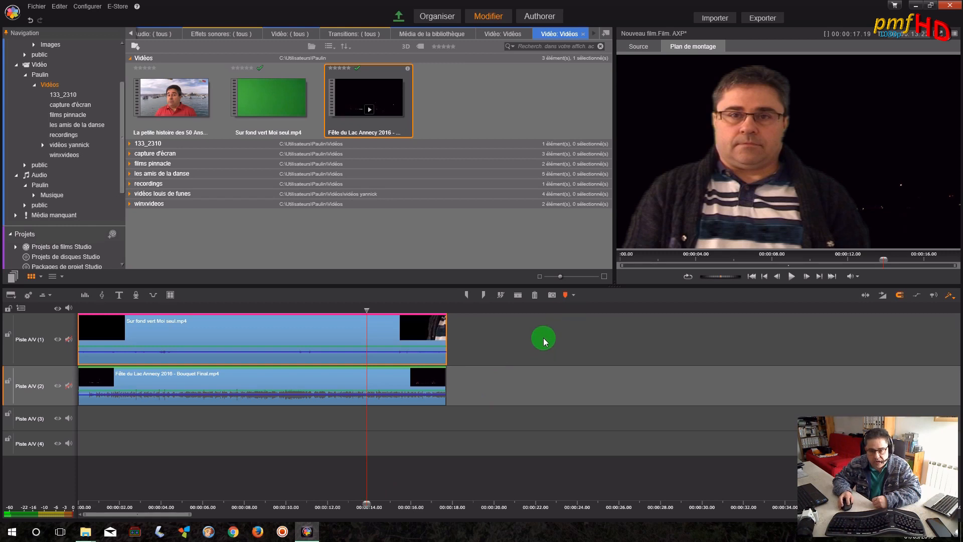
drag(366, 504, 281, 491)
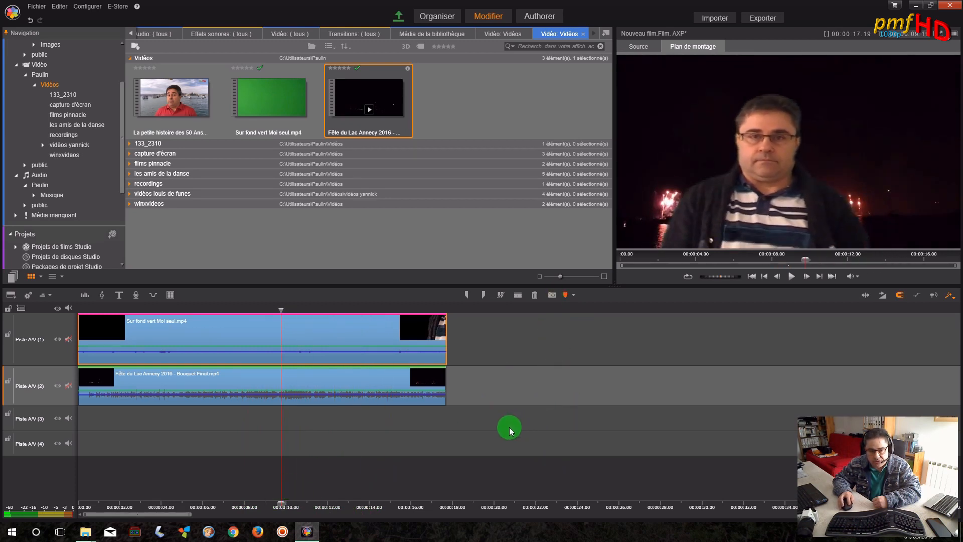
drag(283, 504, 357, 476)
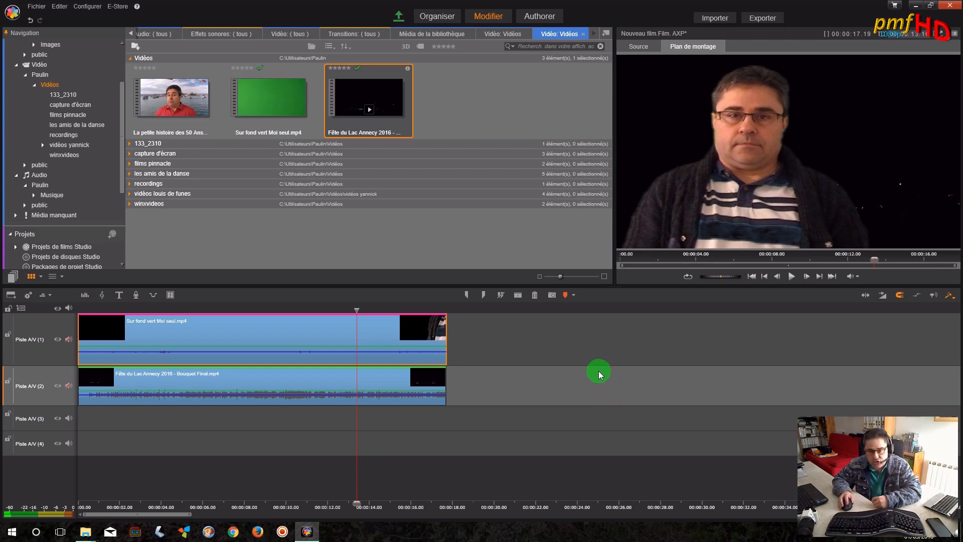
drag(361, 502, 276, 486)
Step: Replace the fireworks clip on Piste A/V (2) with the photo Randonnée à Arro (43) (Copier).jpg, extended to the green-screen clip's length
click(302, 376)
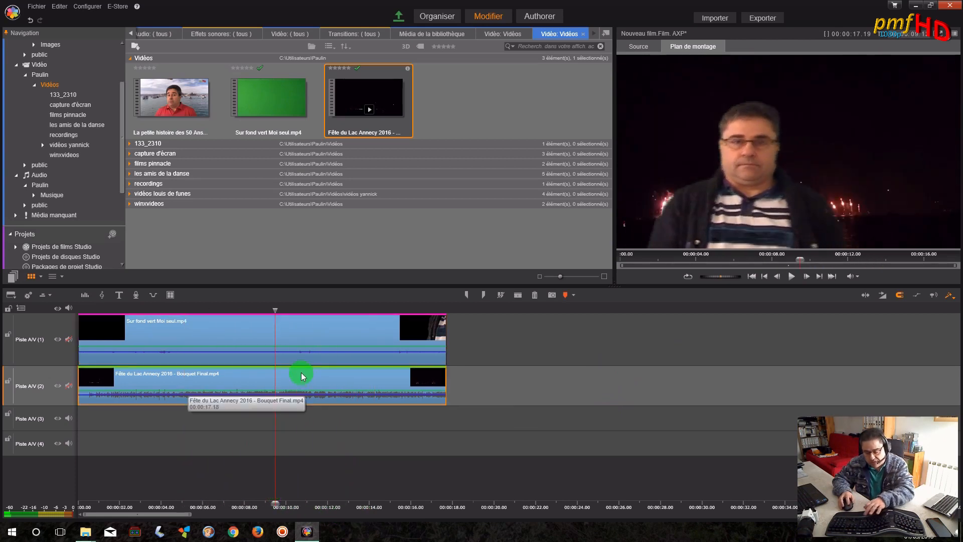
key(Delete)
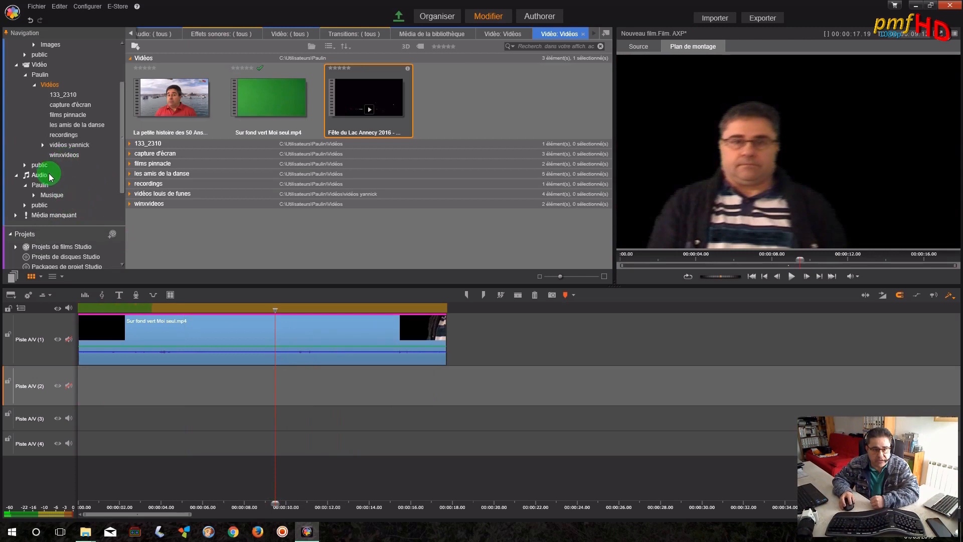
scroll(69, 118, up, 3)
click(62, 120)
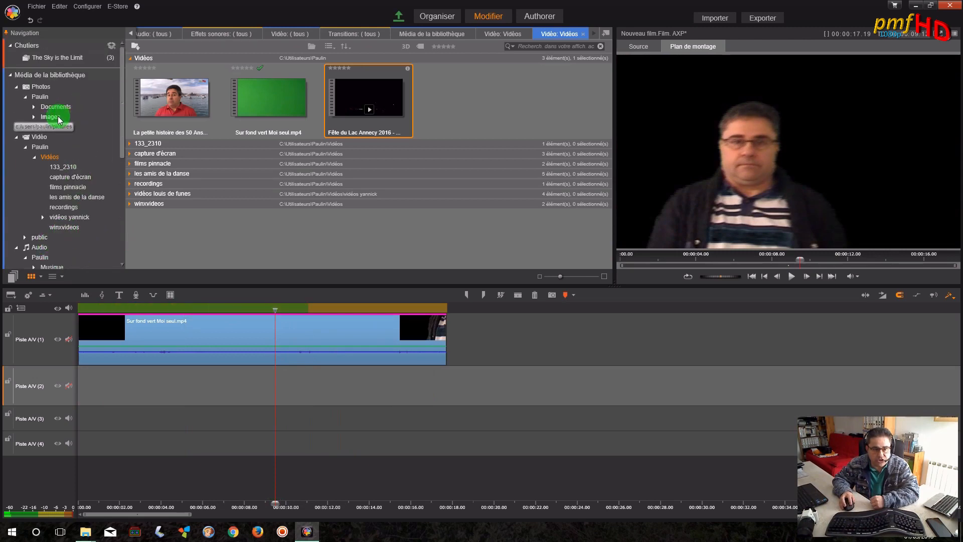
scroll(255, 143, down, 5)
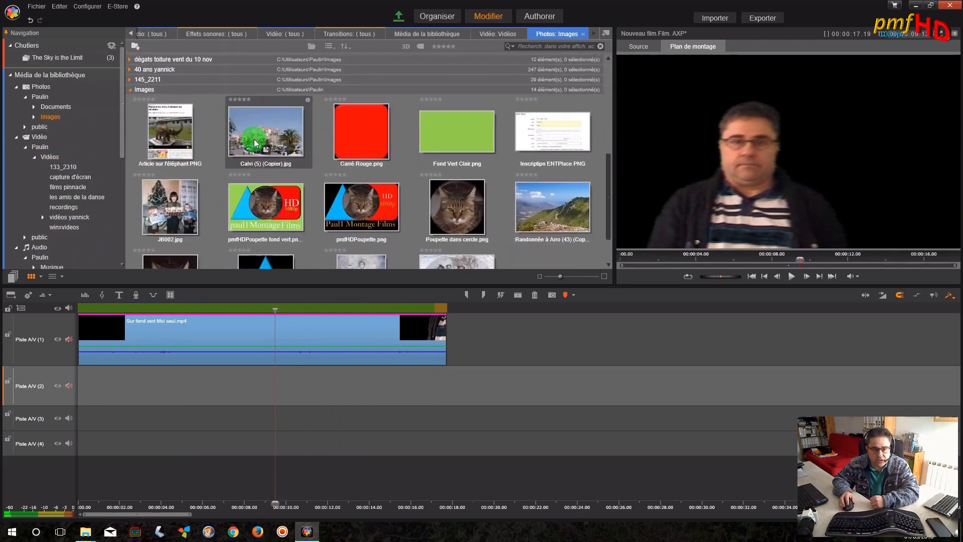
drag(540, 152, 81, 383)
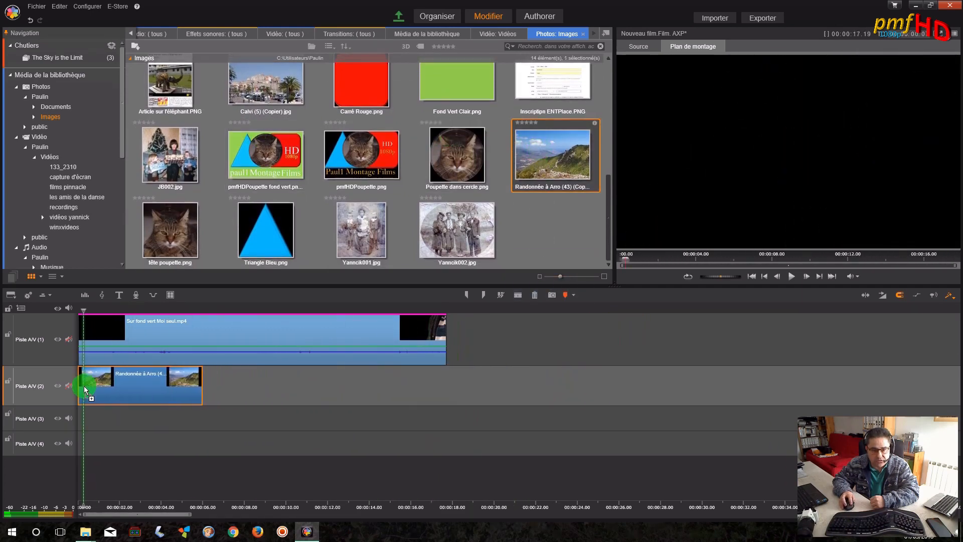
drag(198, 385, 447, 383)
click(60, 382)
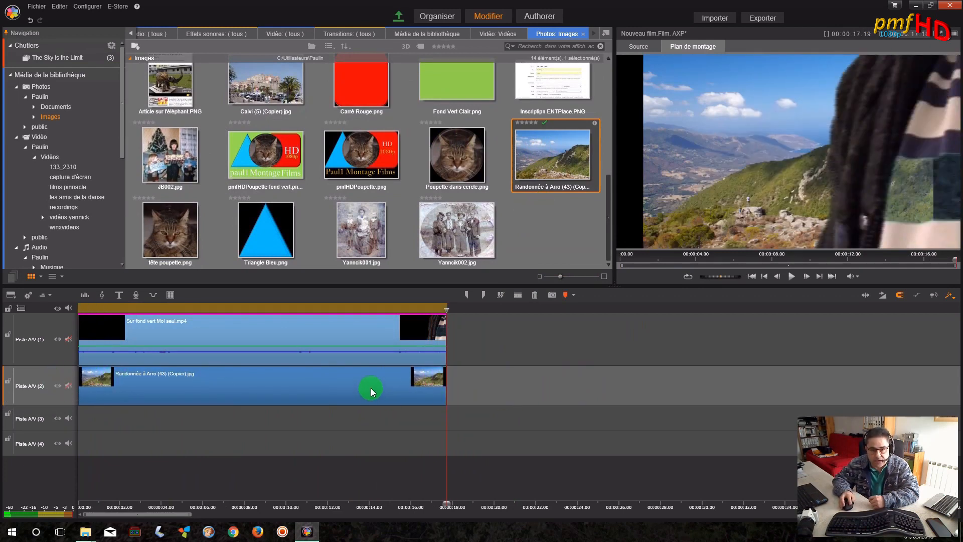
Step: Open the landscape photo on Piste A/V (2) for effect editing and apply the Éditeur 3D GPU effect
click(381, 380)
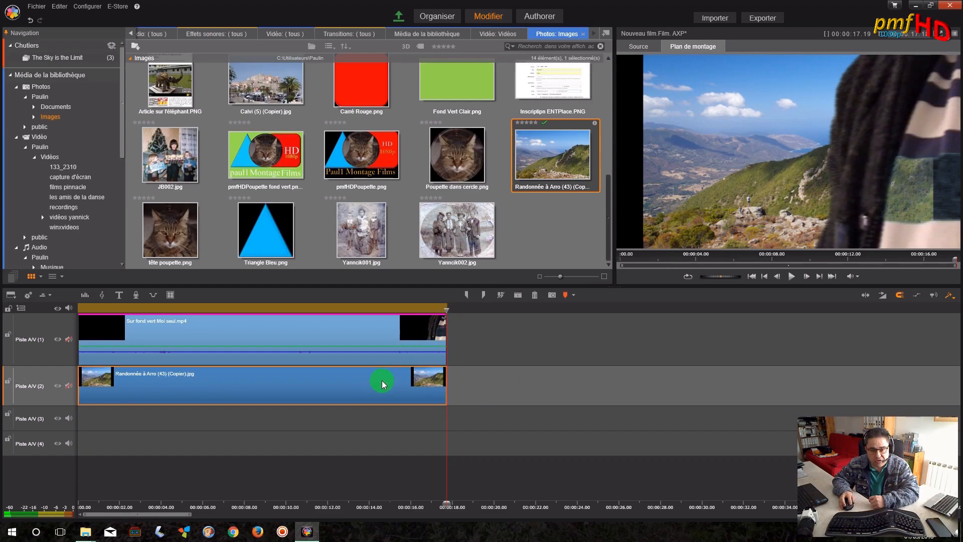
double_click(382, 380)
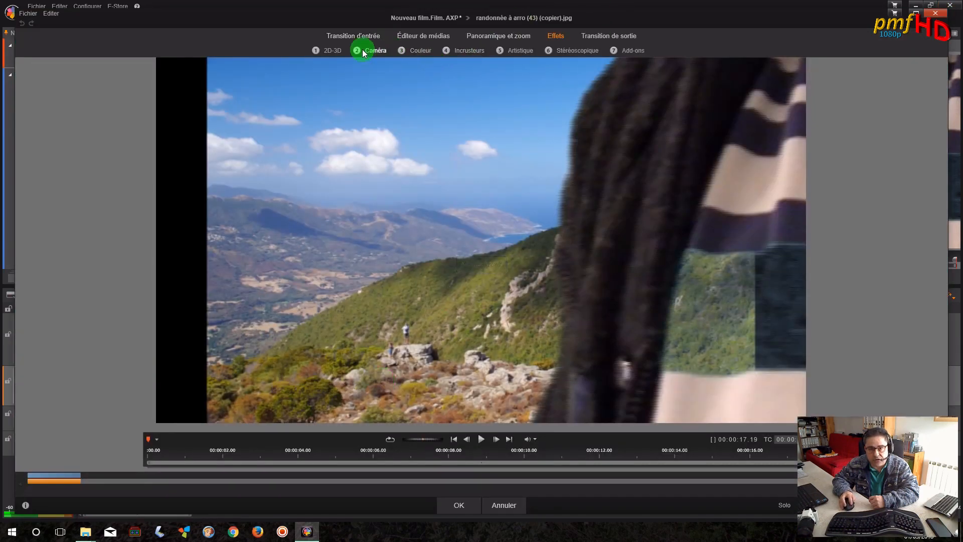
click(339, 51)
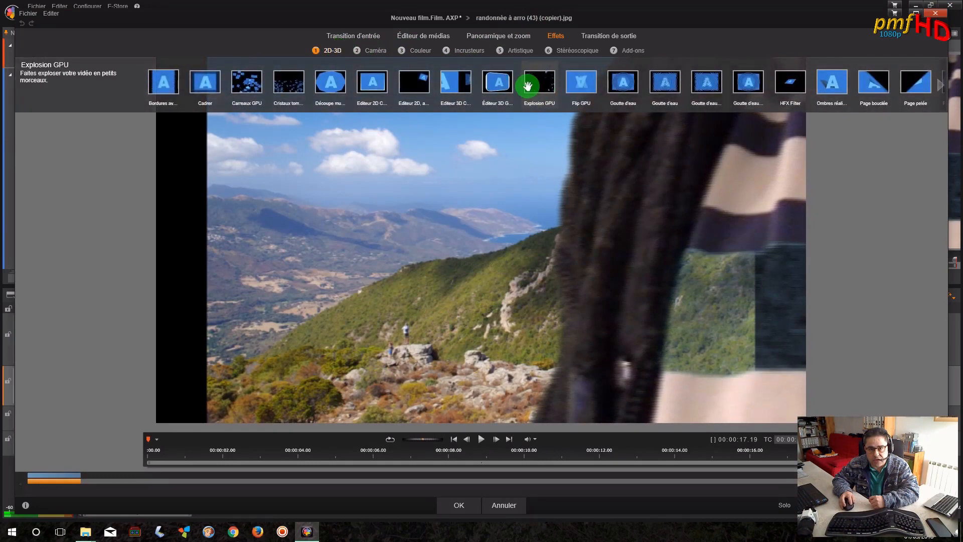
click(502, 87)
click(502, 87)
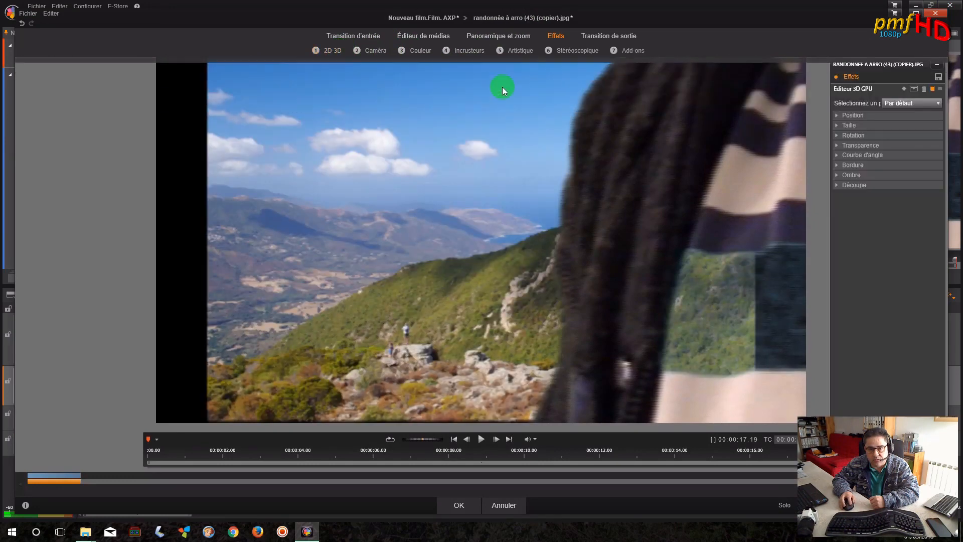
Step: Set the landscape photo's horizontal and vertical size to 120
click(838, 126)
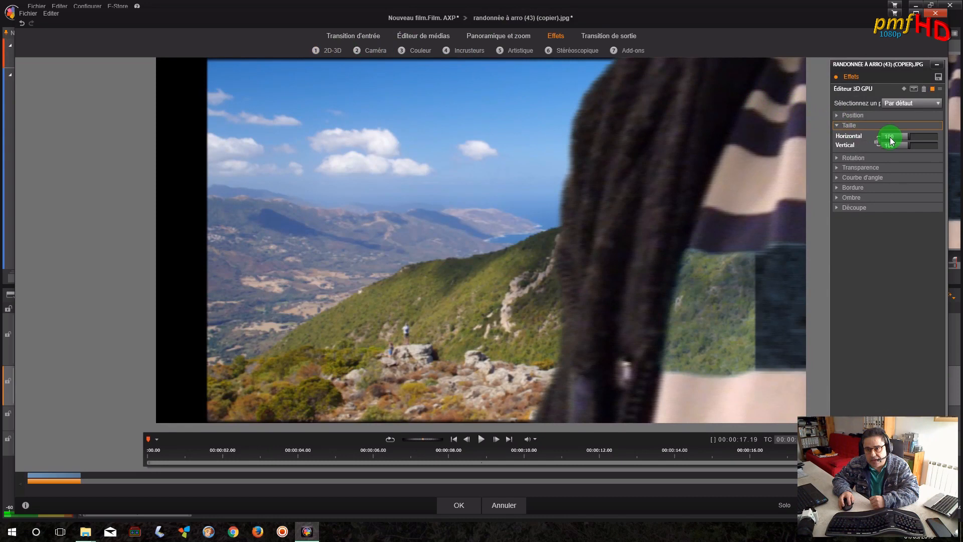
click(891, 138)
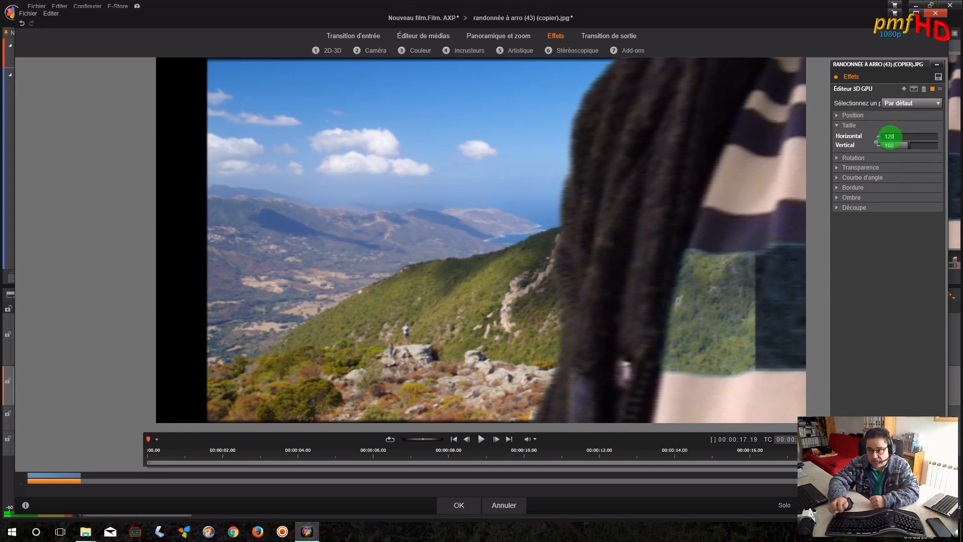
text(120)
key(Return)
click(895, 148)
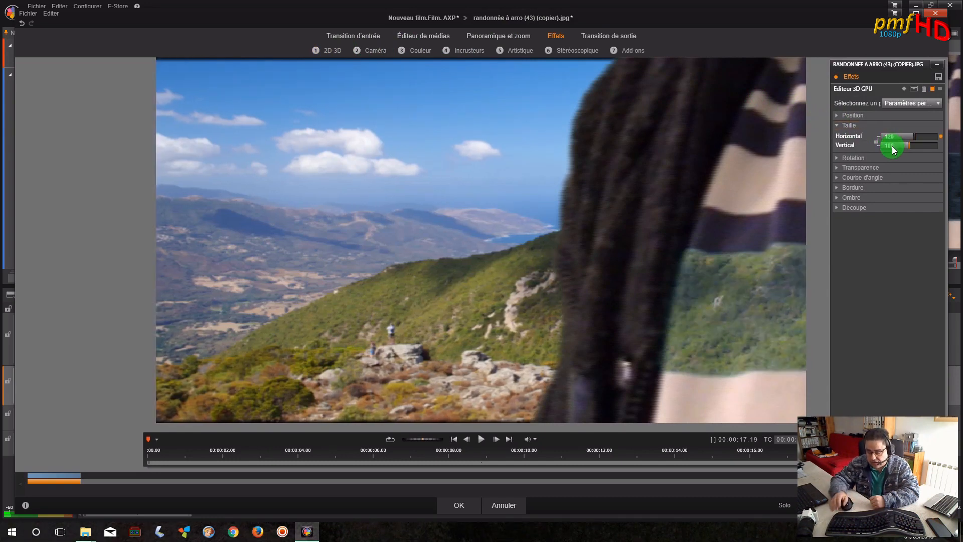
key(Return)
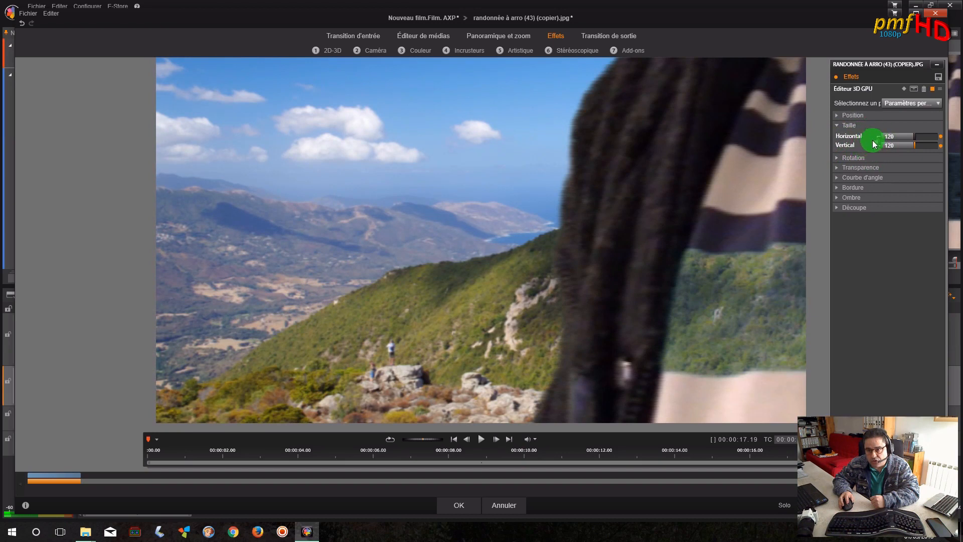
Step: Try tilting the landscape photo with Rotation X, Y and Z, and reset all three rotations to 0
click(838, 159)
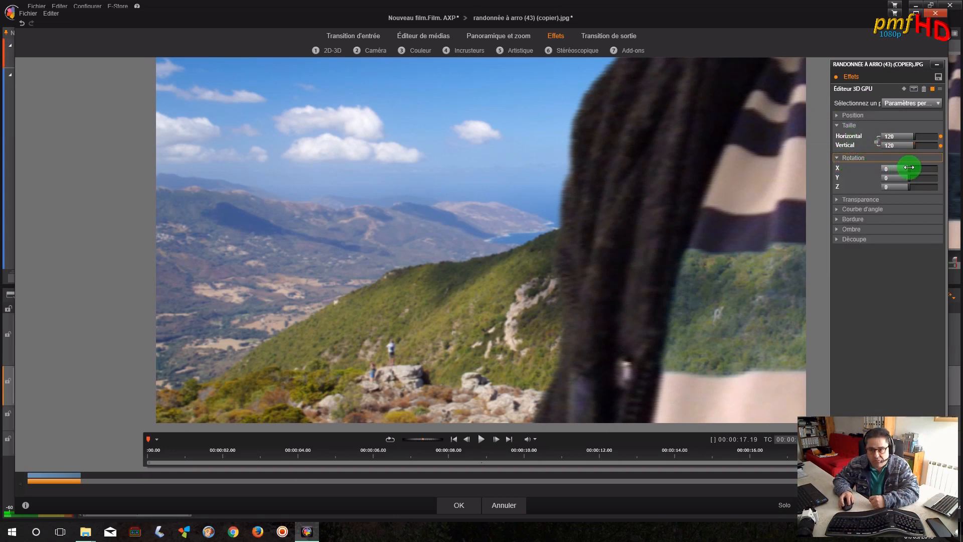
mouse_move(904, 170)
mouse_down()
mouse_move(909, 184)
mouse_move(875, 177)
mouse_move(907, 192)
mouse_move(904, 181)
mouse_up()
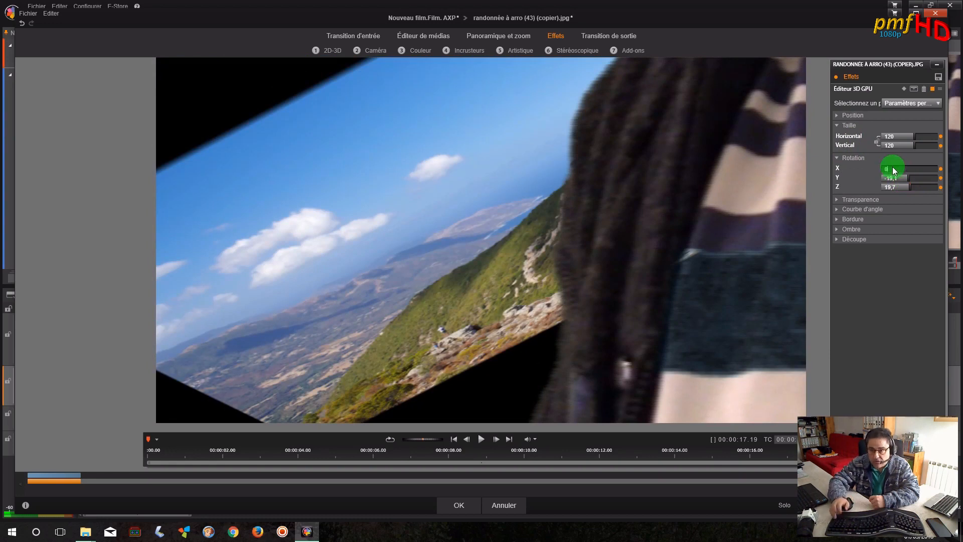
double_click(892, 168)
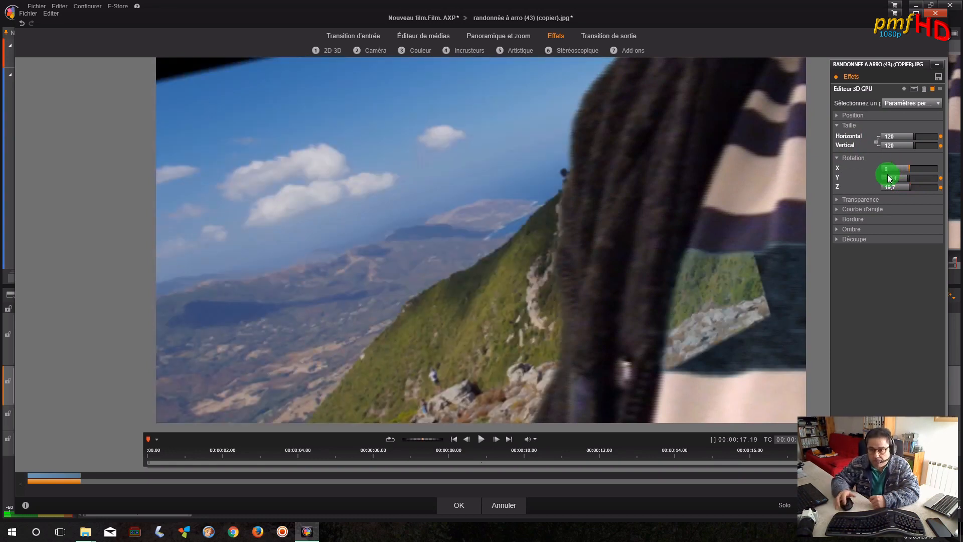
double_click(889, 178)
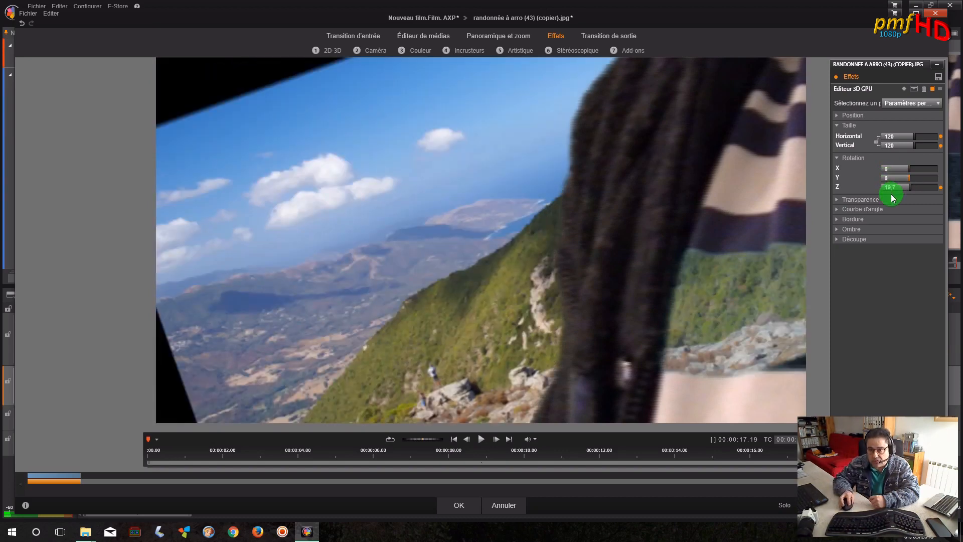
double_click(897, 187)
text(0)
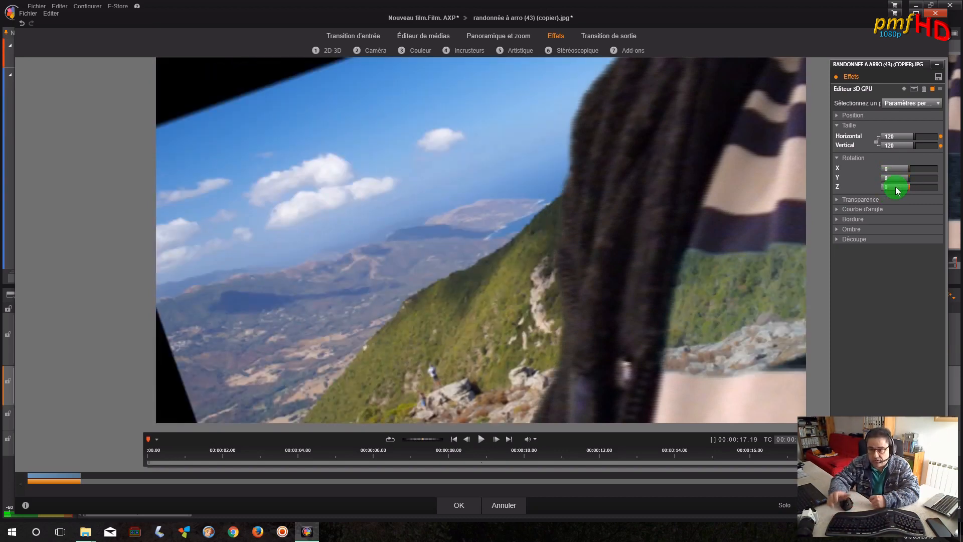
Step: Apply the landscape photo's effect settings with Rotation Z at 0, and play the composite from the start of the timeline
key(Return)
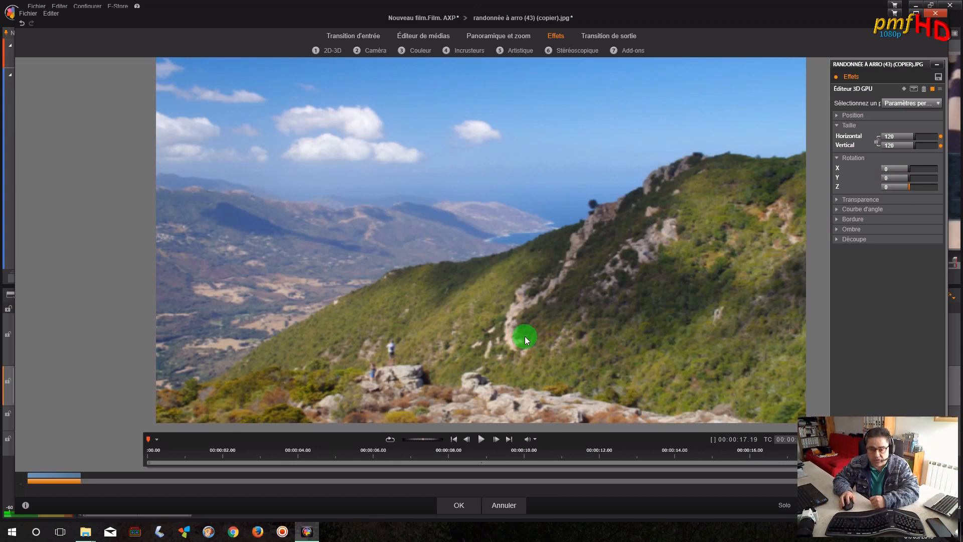
click(449, 507)
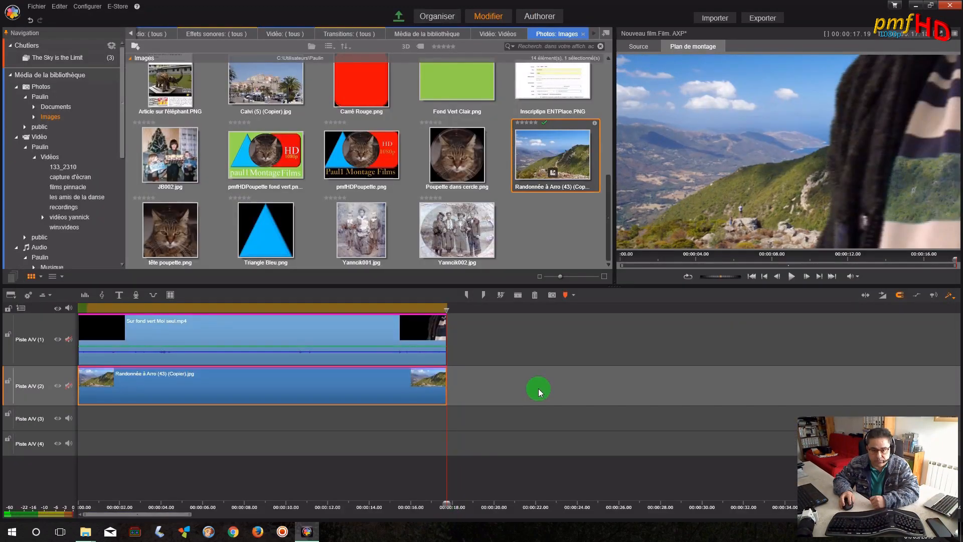
click(753, 277)
click(666, 372)
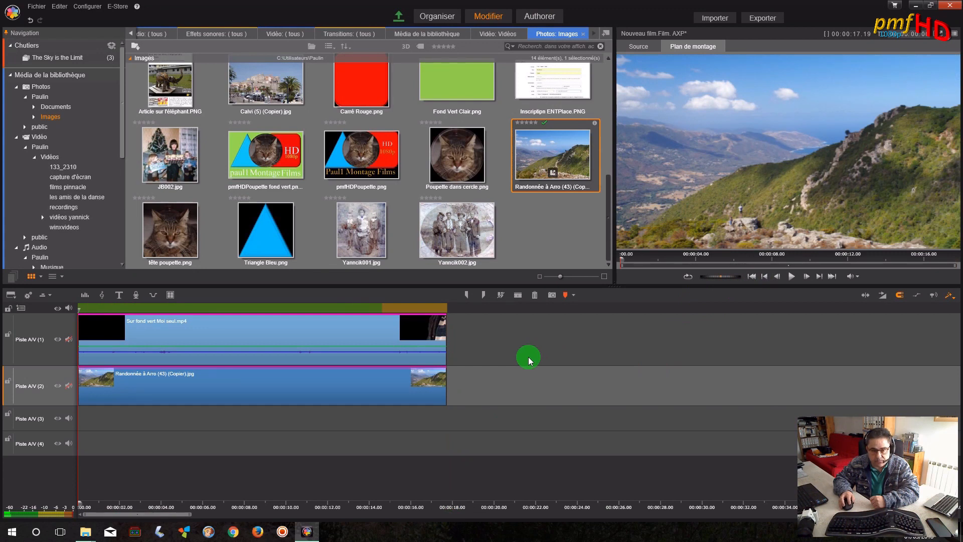
click(792, 277)
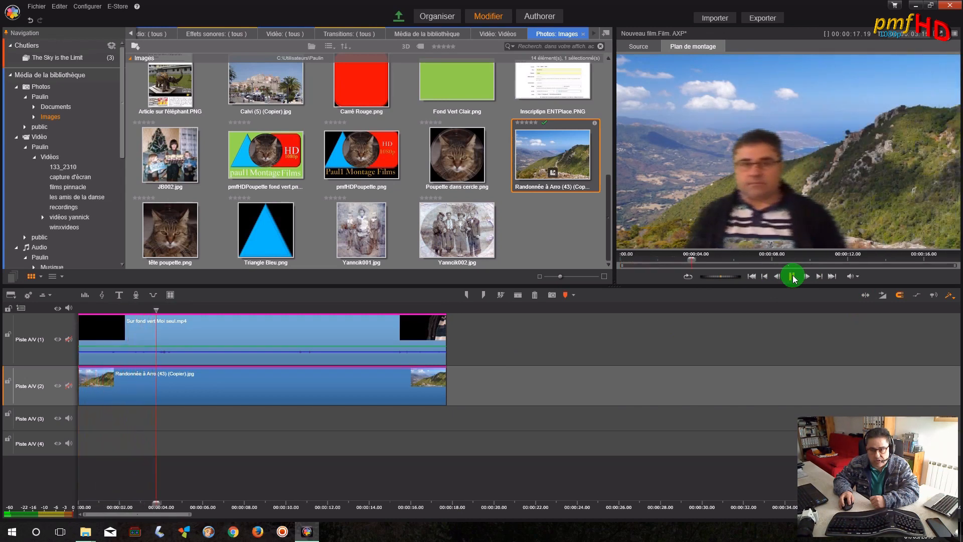
click(793, 279)
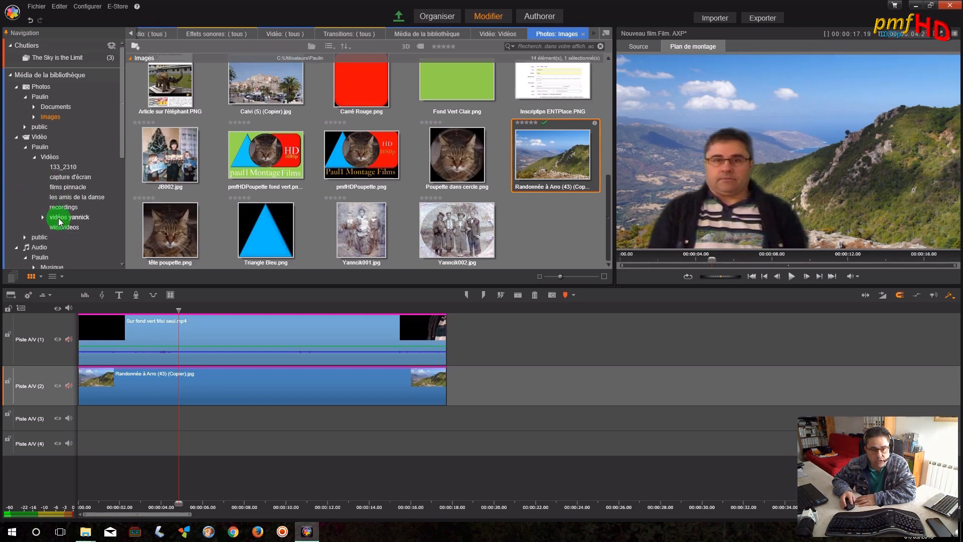
Step: Place the video La petite histoire des 50 Ans from the Vidéos folder on Piste A/V (1) at about 23 seconds
click(41, 159)
drag(155, 97, 557, 351)
Step: Scrub back and forth through the La petite histoire des 50 Ans clip to examine its composited backgrounds at different moments
drag(576, 495, 751, 494)
click(745, 188)
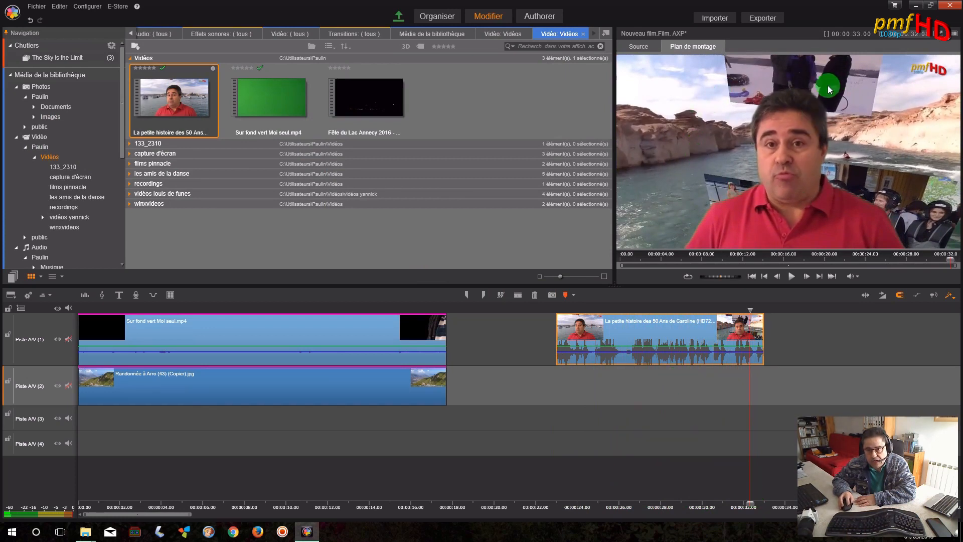
drag(751, 504, 626, 485)
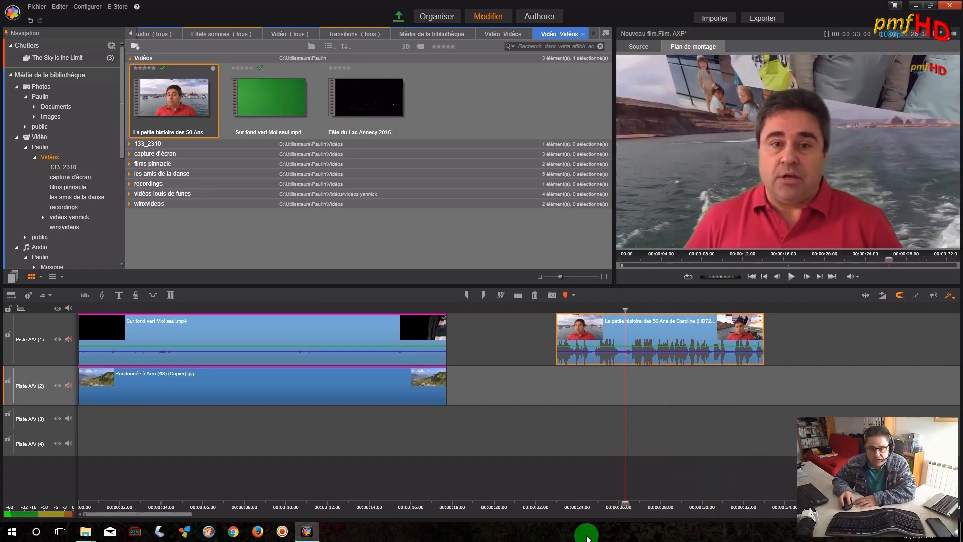
drag(627, 504, 702, 500)
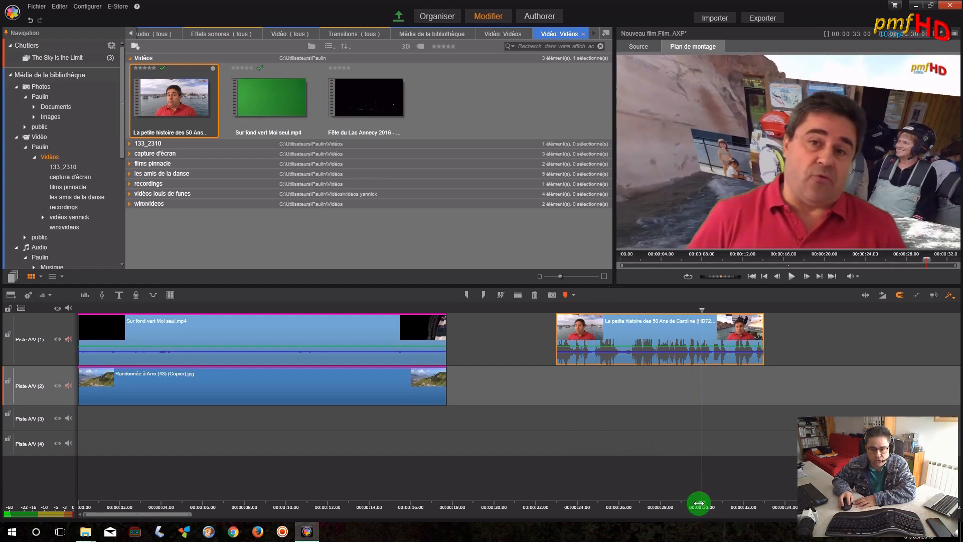
drag(699, 503, 531, 476)
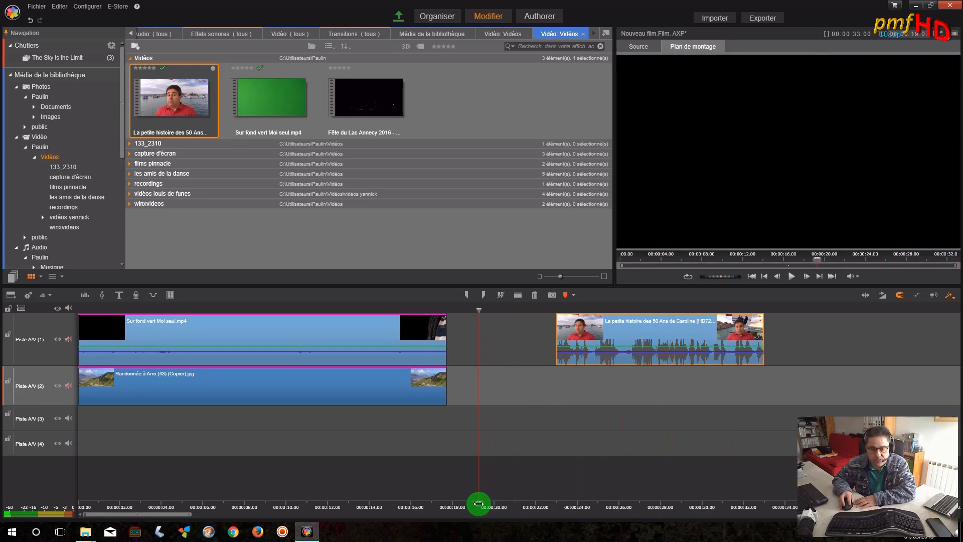
drag(461, 517, 470, 437)
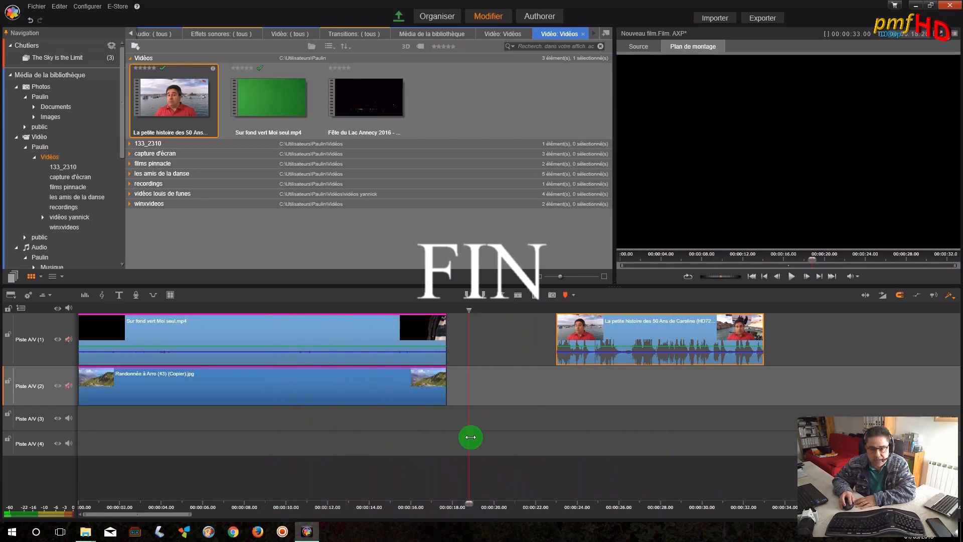